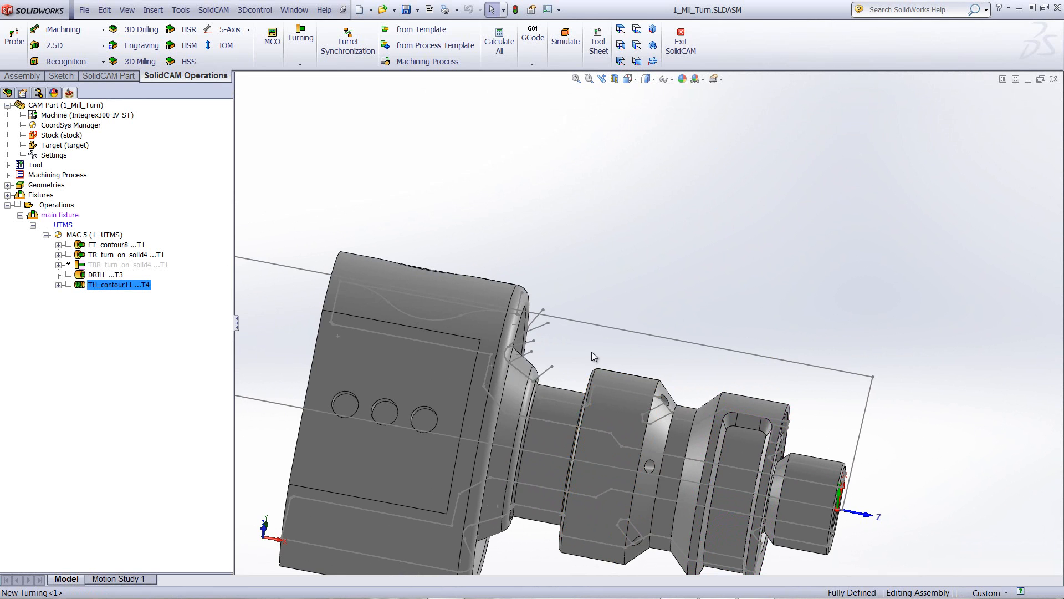
Add a turning Grooving operation after TH_contour11 and set its geometry type to Solid
left_click(580, 409)
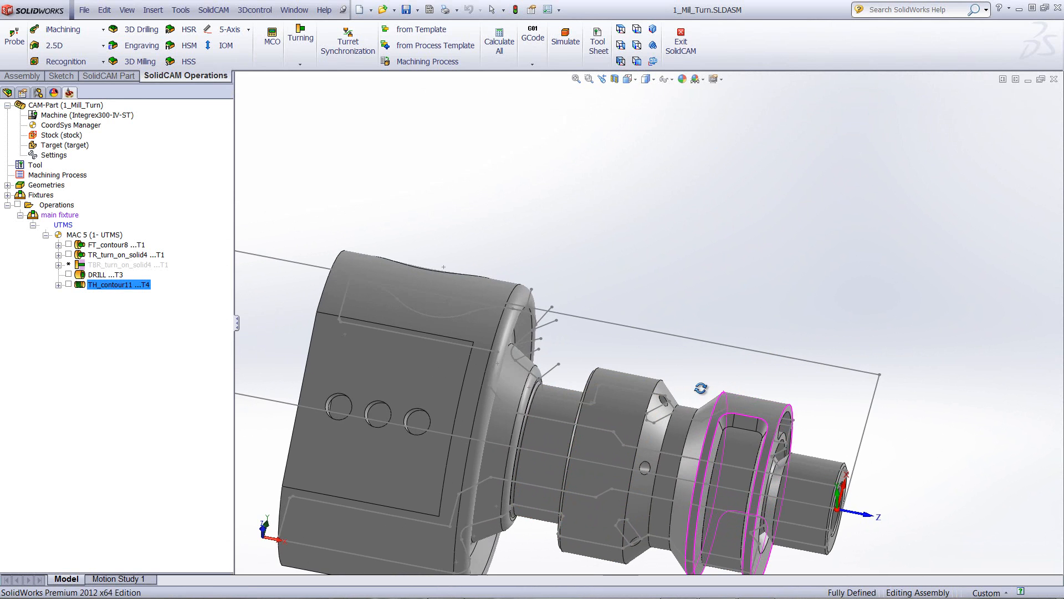
right_click(98, 286)
mouse_move(230, 119)
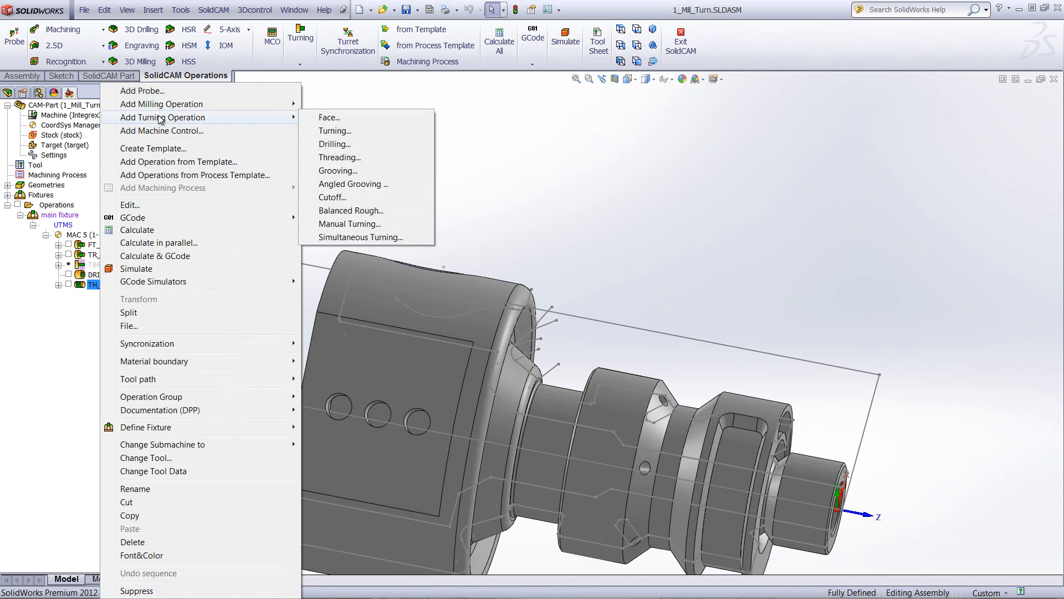
left_click(351, 173)
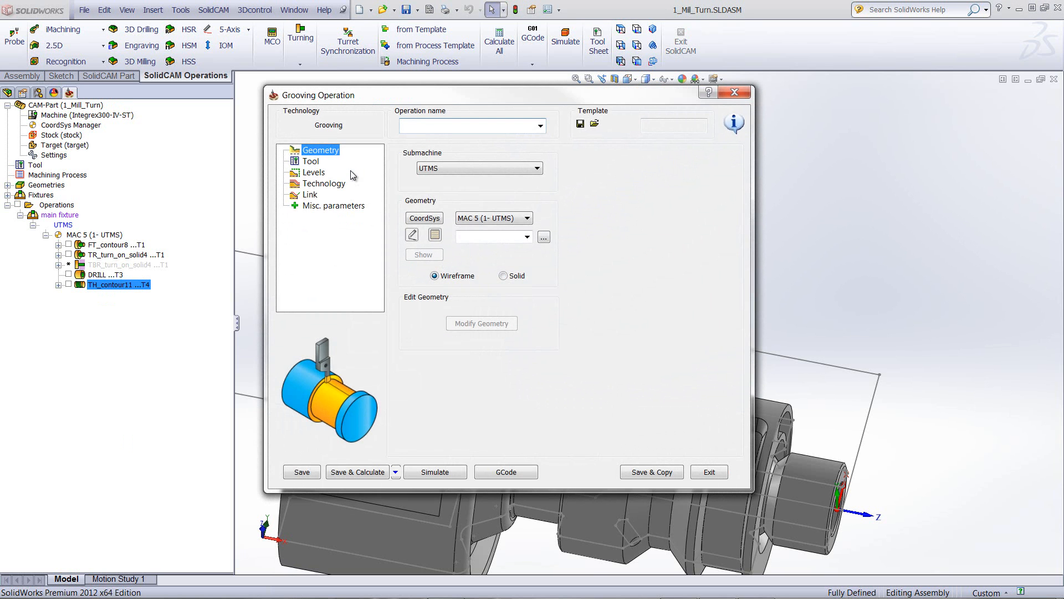
left_click(503, 275)
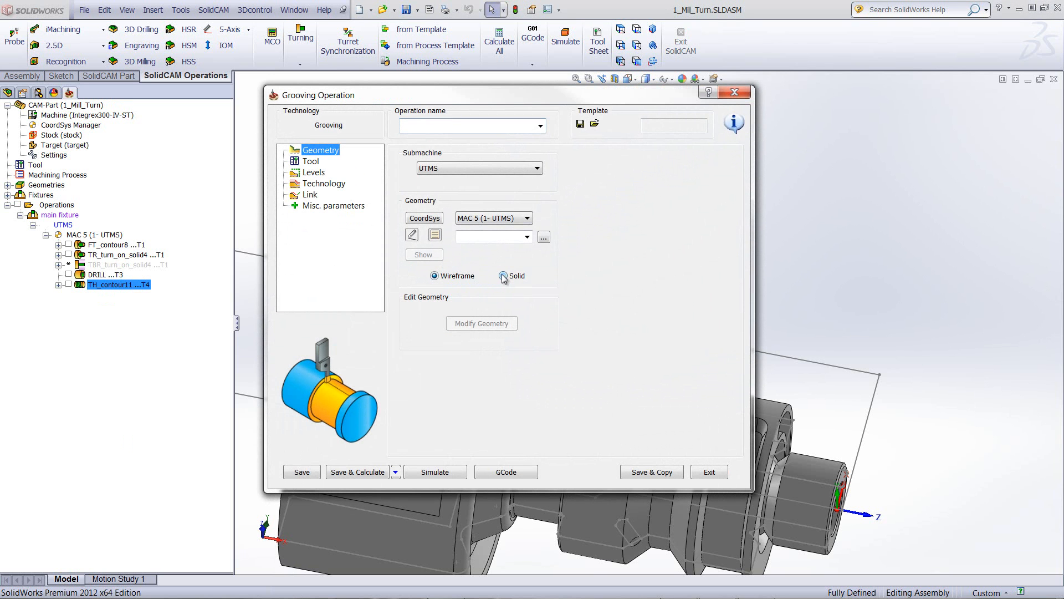
Define the groove geometry as a chain from the conical face nearest the slotted collar to the opposite conical face with the radial holes
left_click(436, 235)
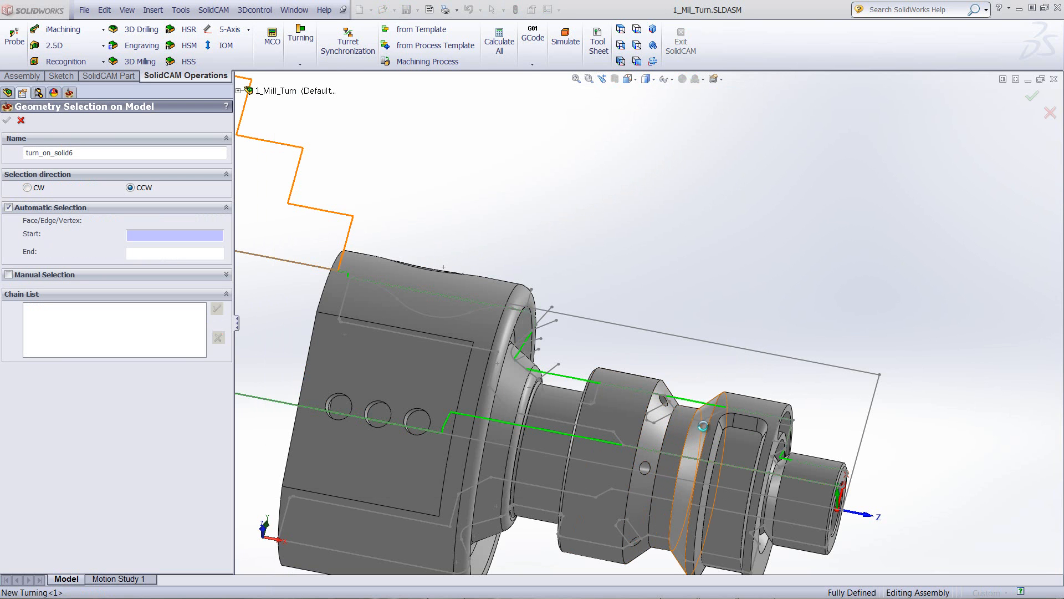
left_click(703, 426)
left_click(649, 429)
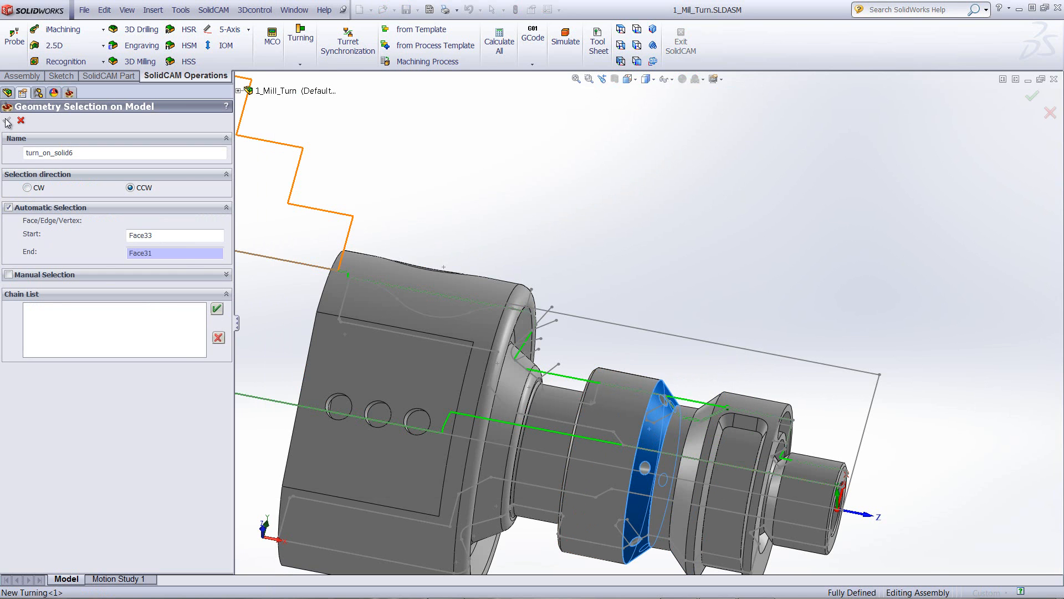
left_click(217, 308)
middle_click_drag(601, 475, 645, 388)
left_click(653, 61)
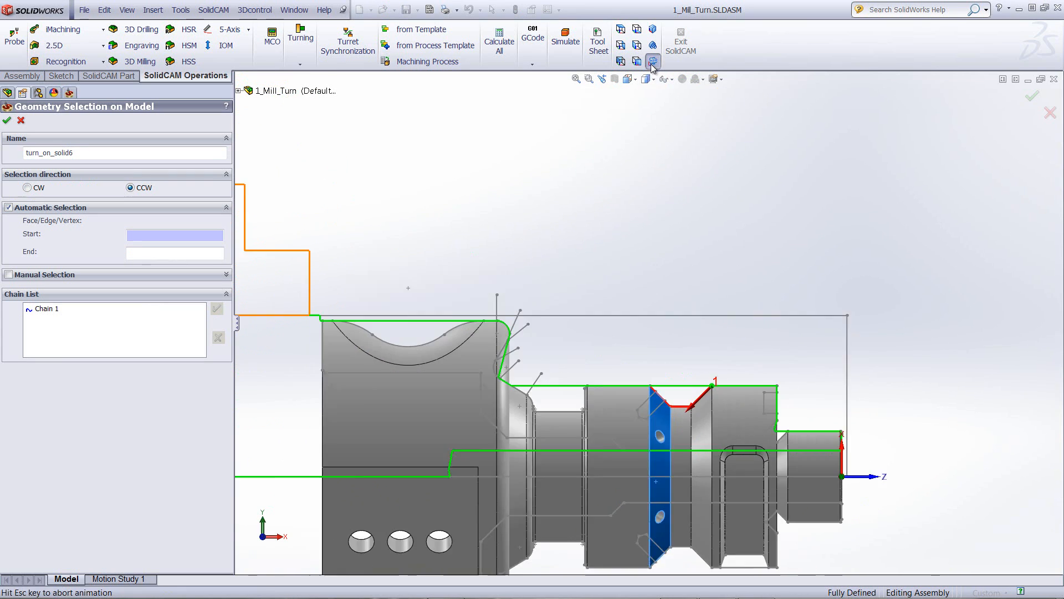
scroll(638, 234, "down", 6)
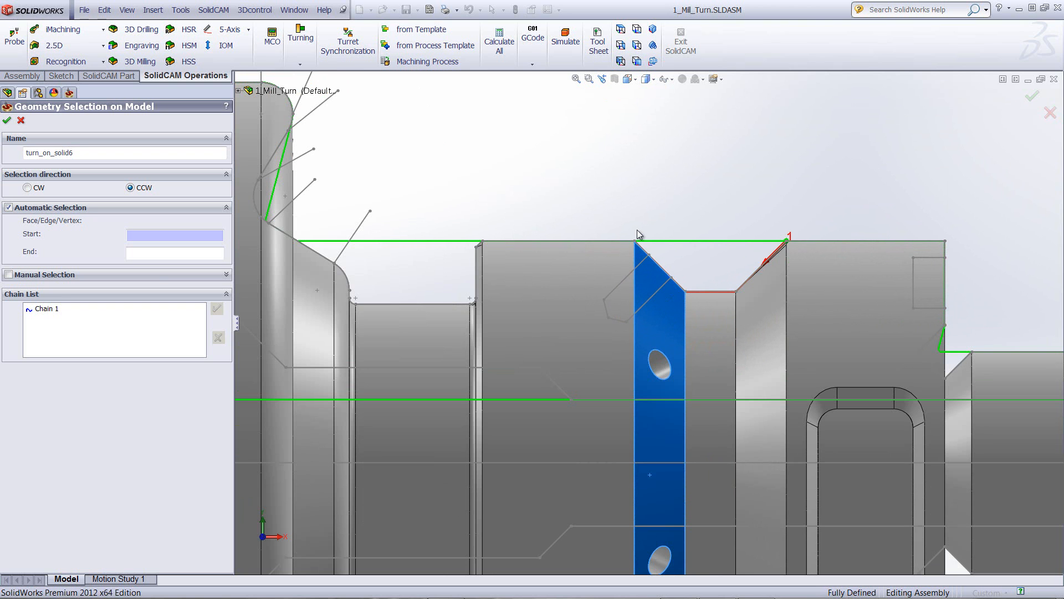
left_click(7, 120)
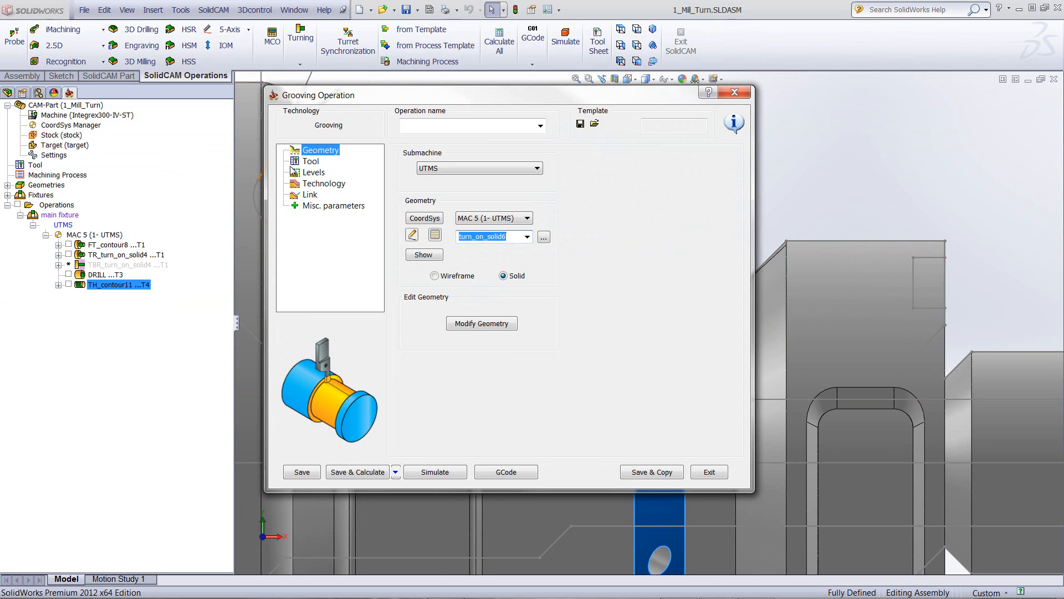
Assign external grooving tool 5 at turret position 1H and orient it vertically above the part, using the orientation nearest the front end
left_click(309, 162)
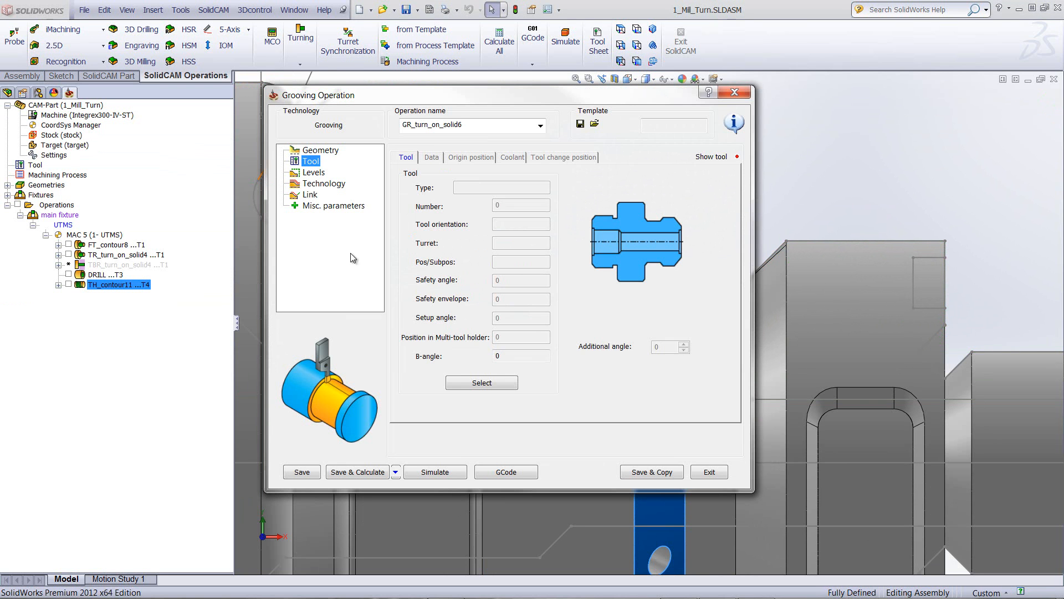
left_click(480, 382)
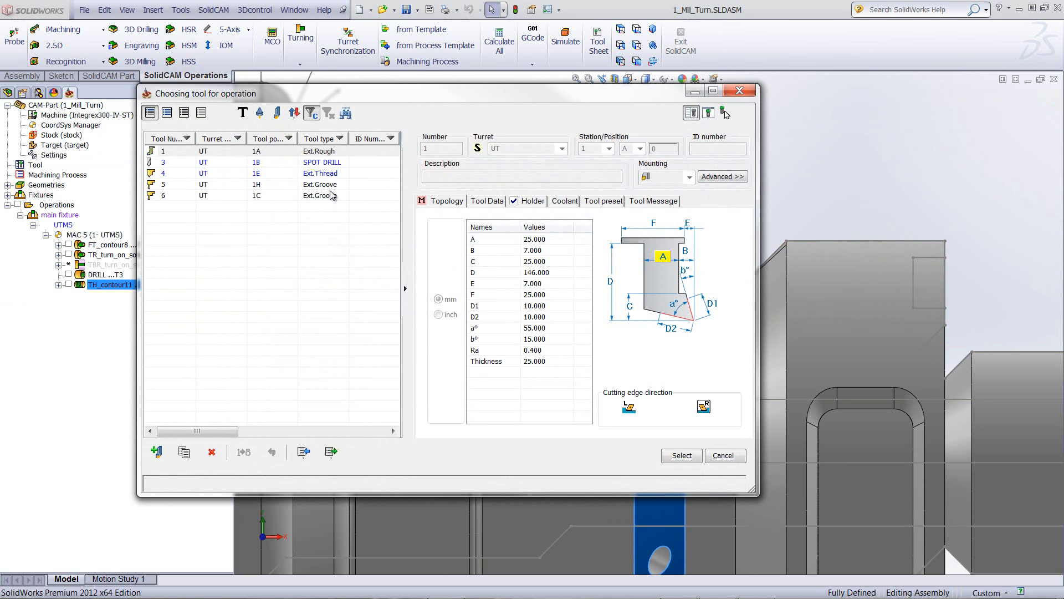
left_click(318, 185)
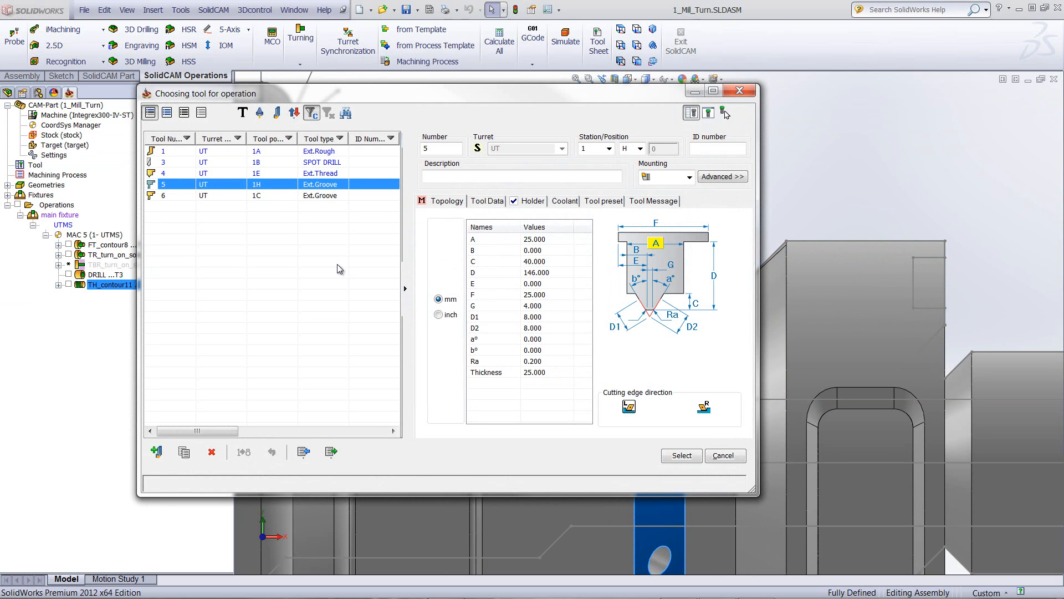
left_click(681, 457)
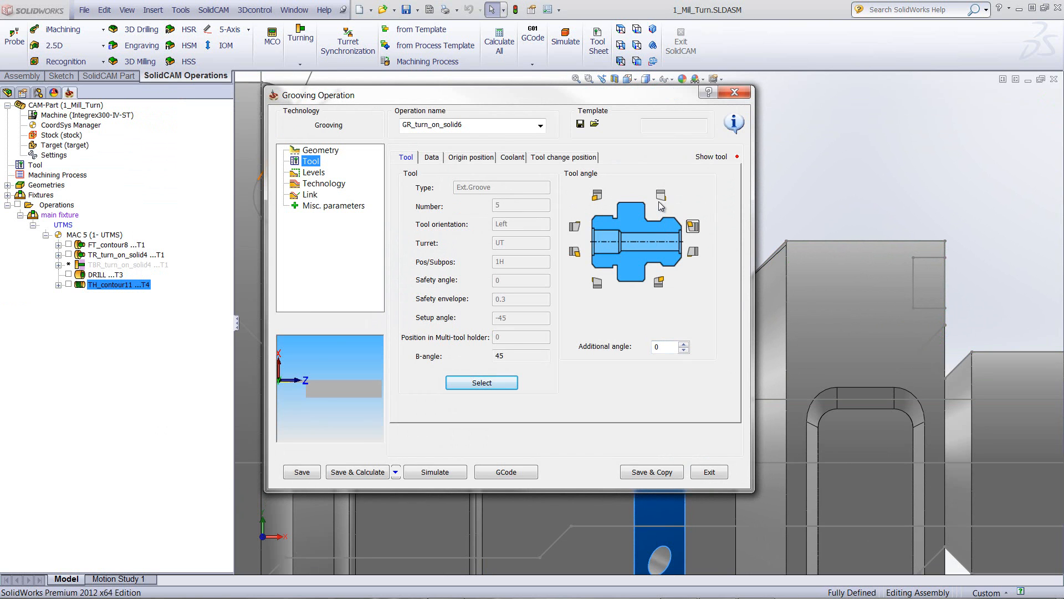
left_click(661, 197)
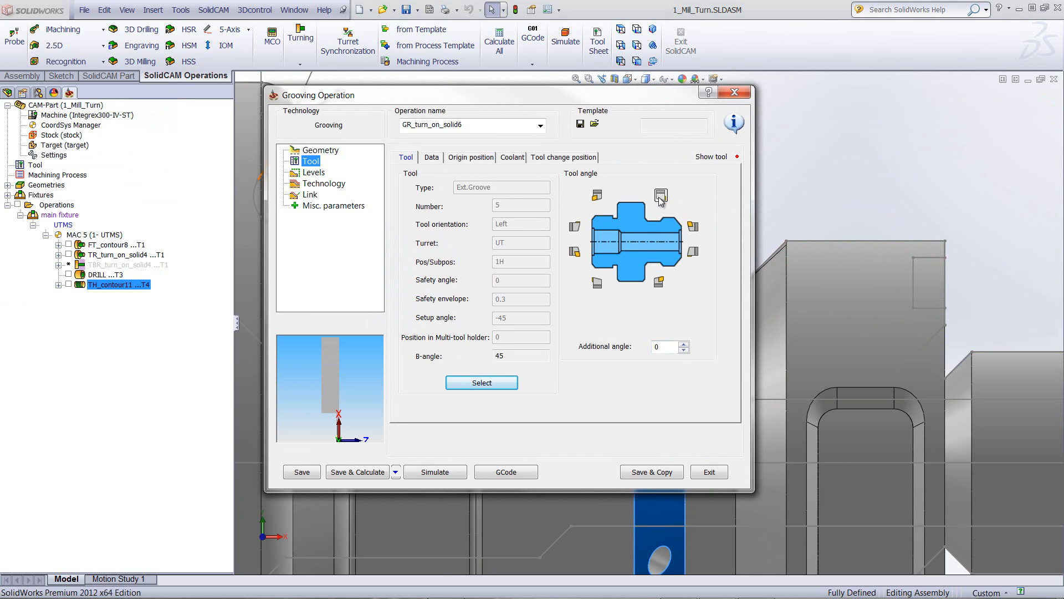
Set the roughing step over of the grooving operation to 2
left_click(324, 185)
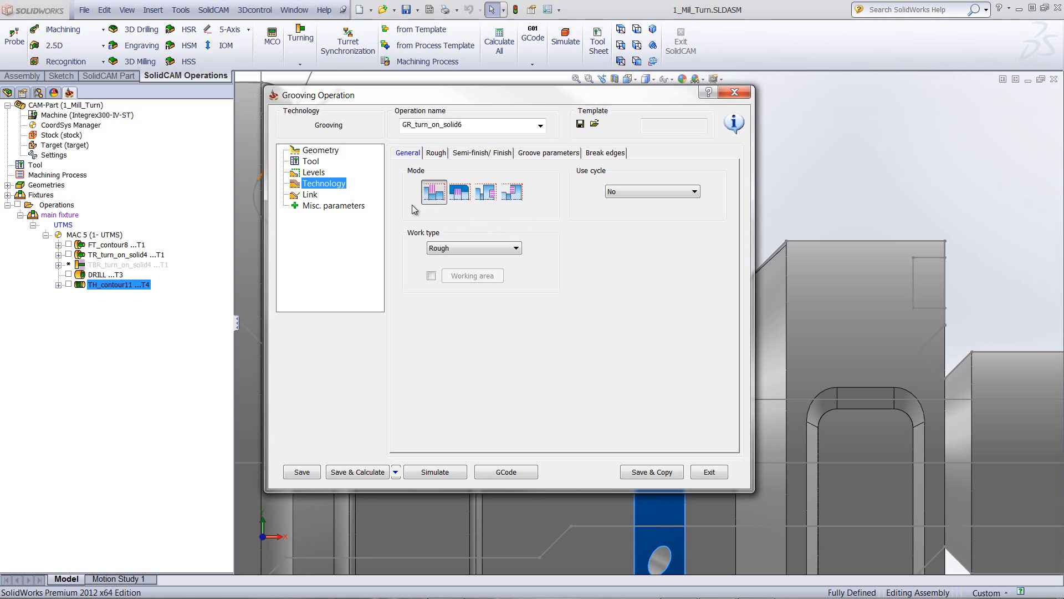
left_click(439, 153)
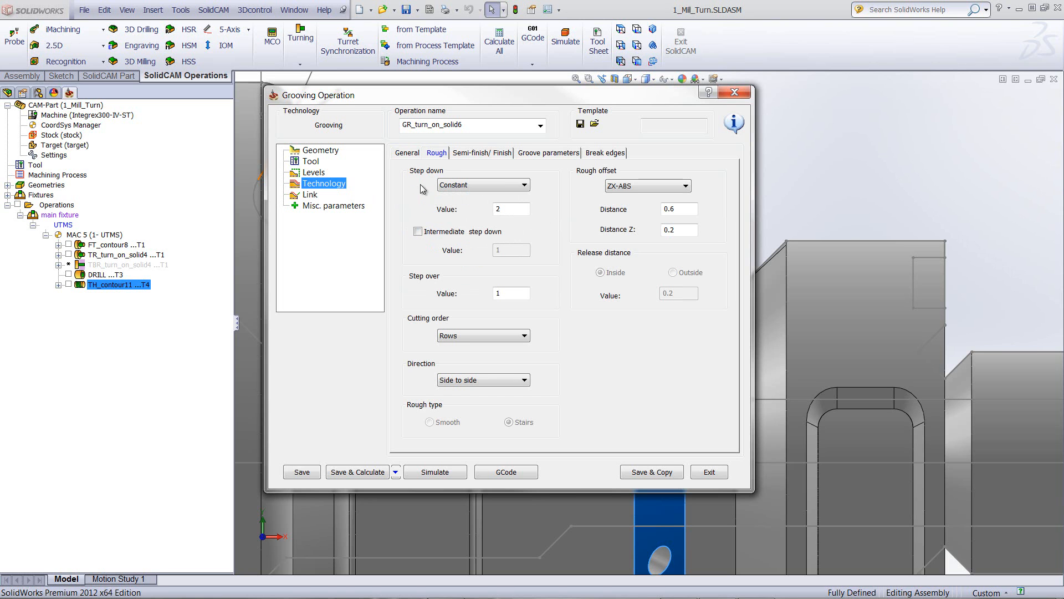
left_click(504, 208)
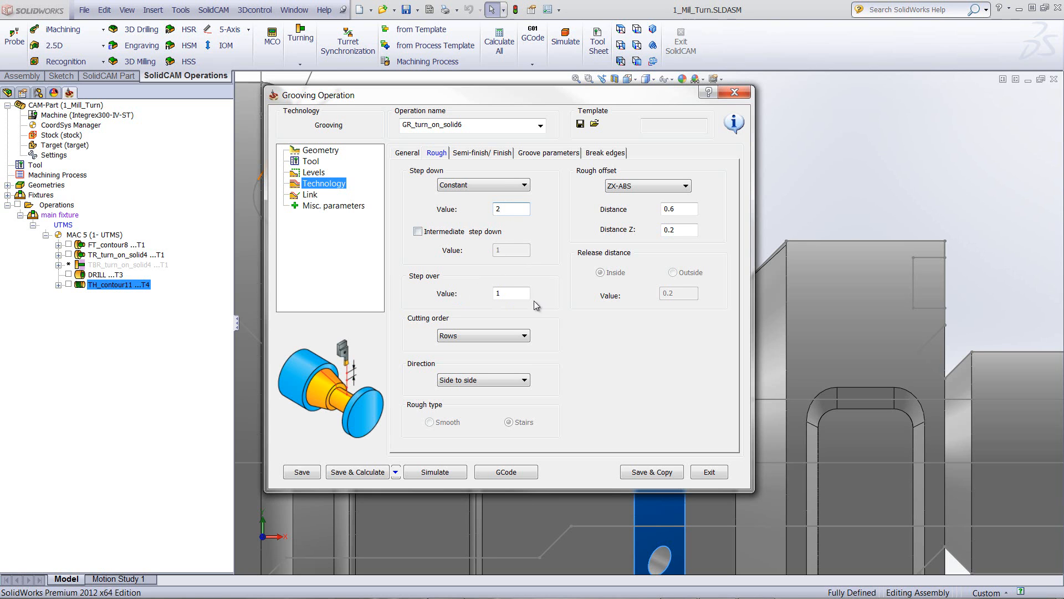
left_click(512, 292)
left_click_drag(513, 293, 482, 296)
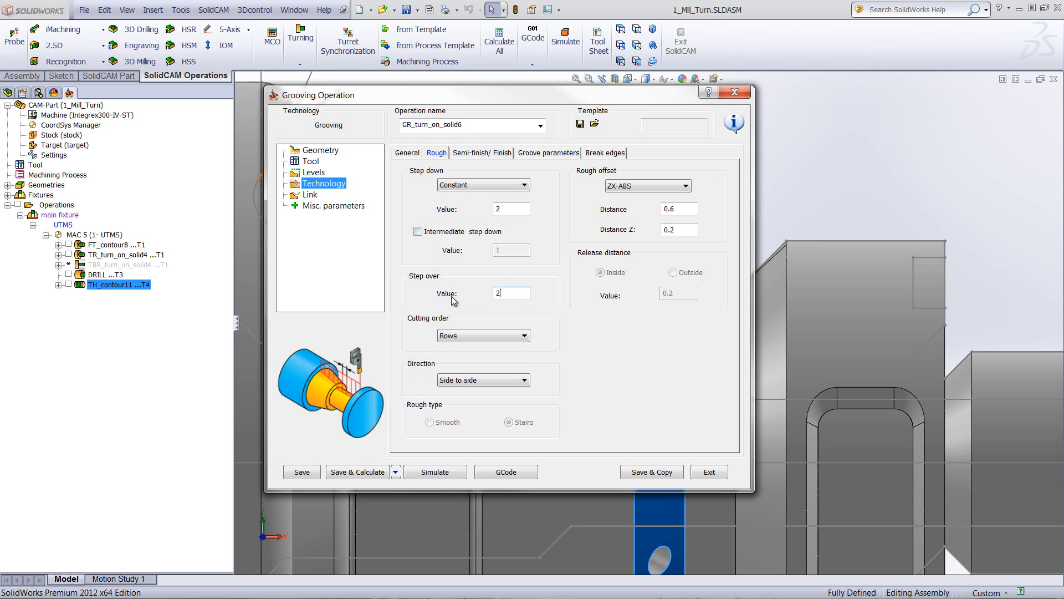
Try the Columns cutting order for roughing and return it to Rows
left_click(484, 336)
left_click(482, 347)
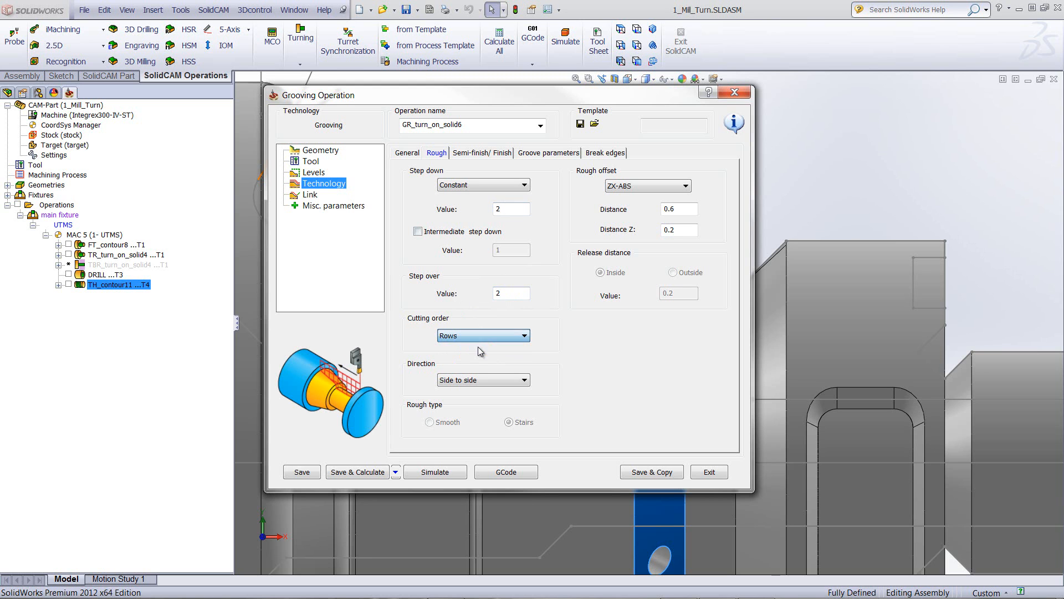
left_click(486, 336)
left_click(473, 357)
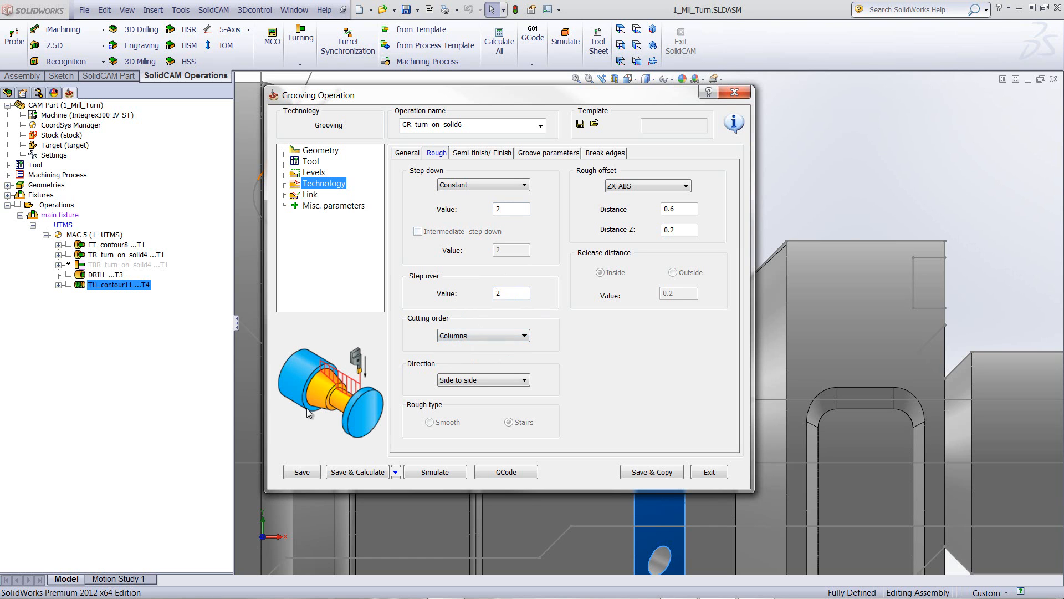
left_click(507, 336)
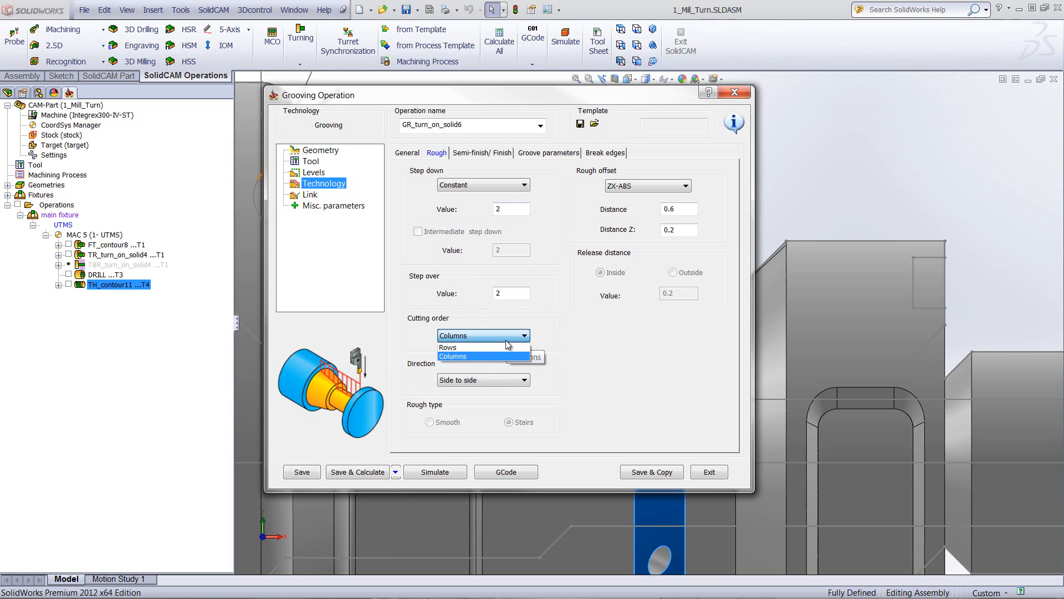
left_click(498, 347)
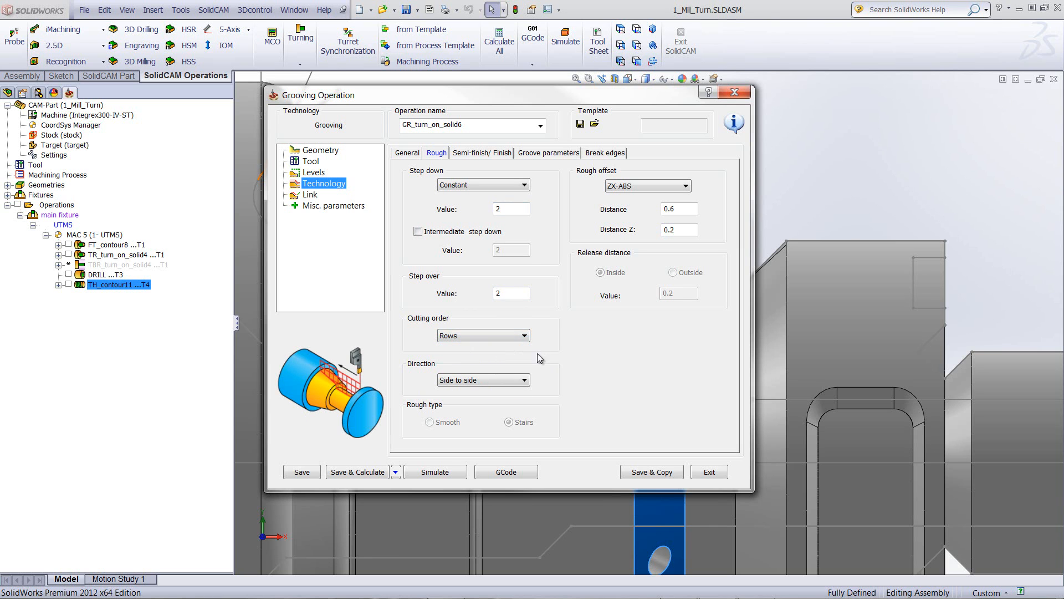
Try the Zigzag, From middle outside and Alternating adjacent roughing directions, and return to Side to side
left_click(503, 382)
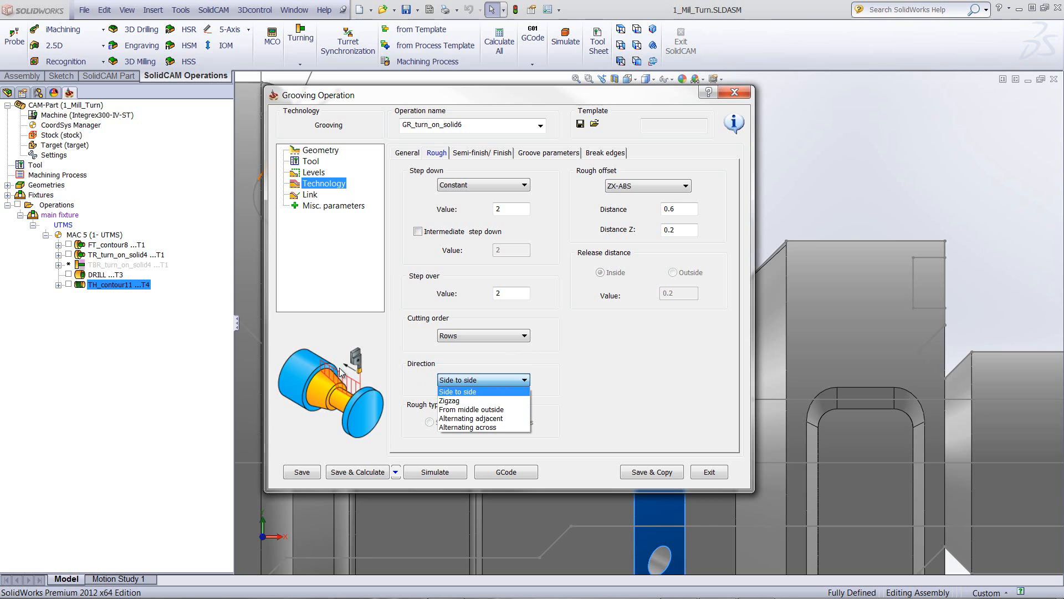
left_click(450, 400)
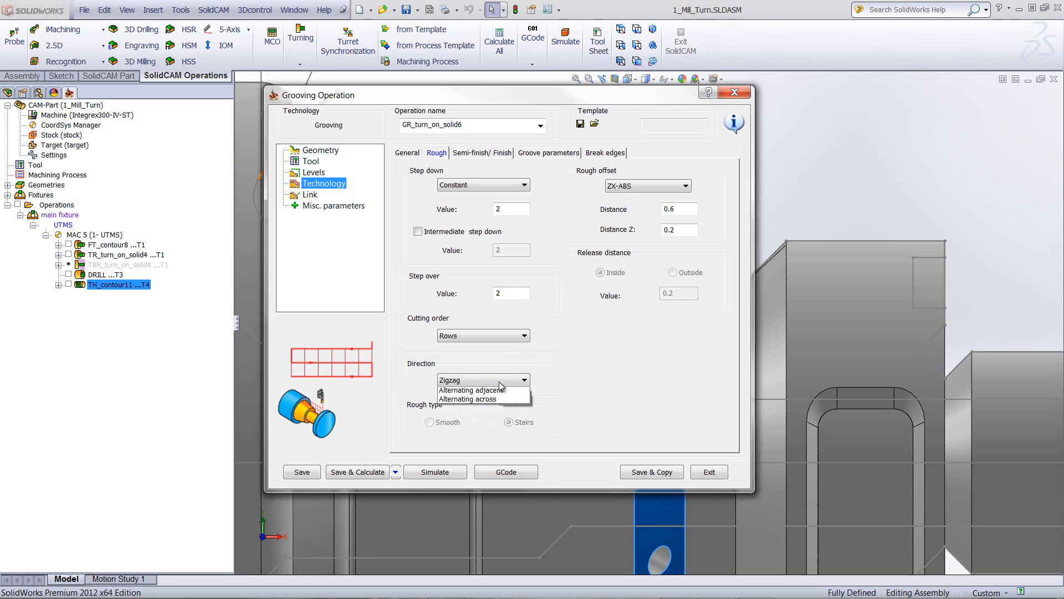
left_click(499, 383)
left_click(465, 409)
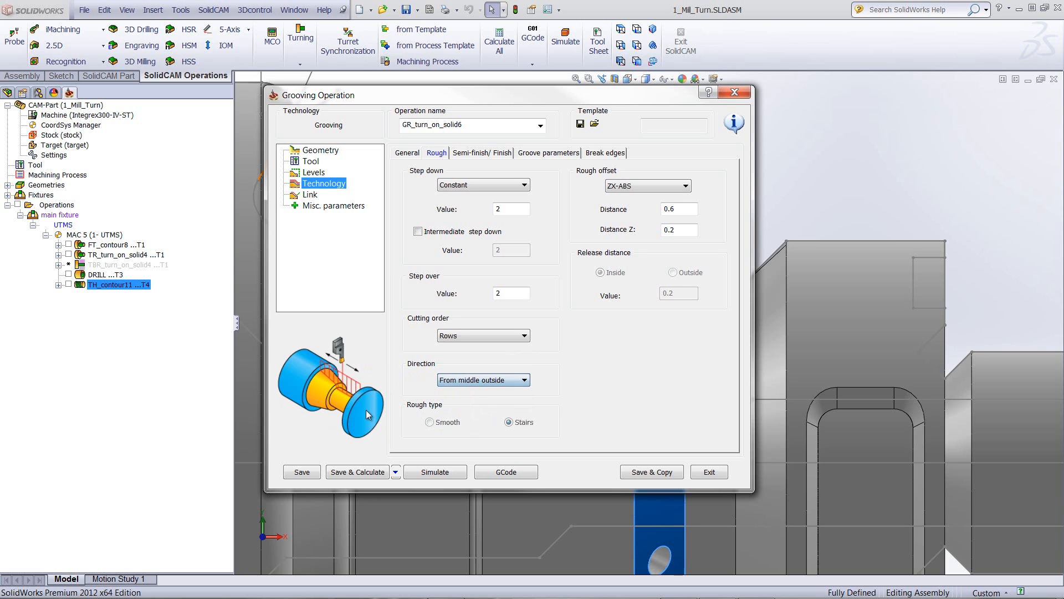
left_click(488, 382)
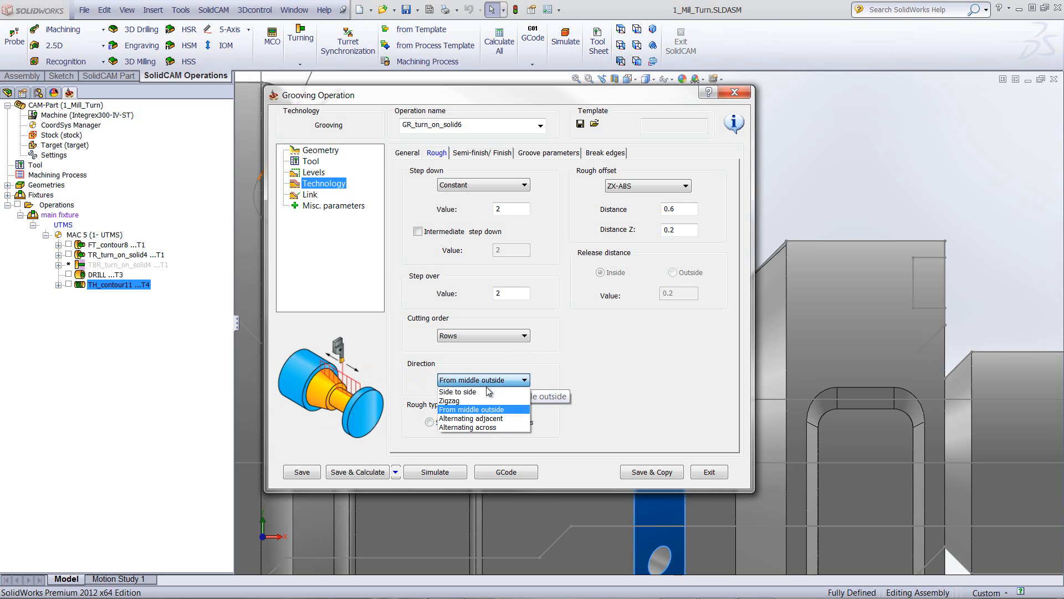
left_click(478, 418)
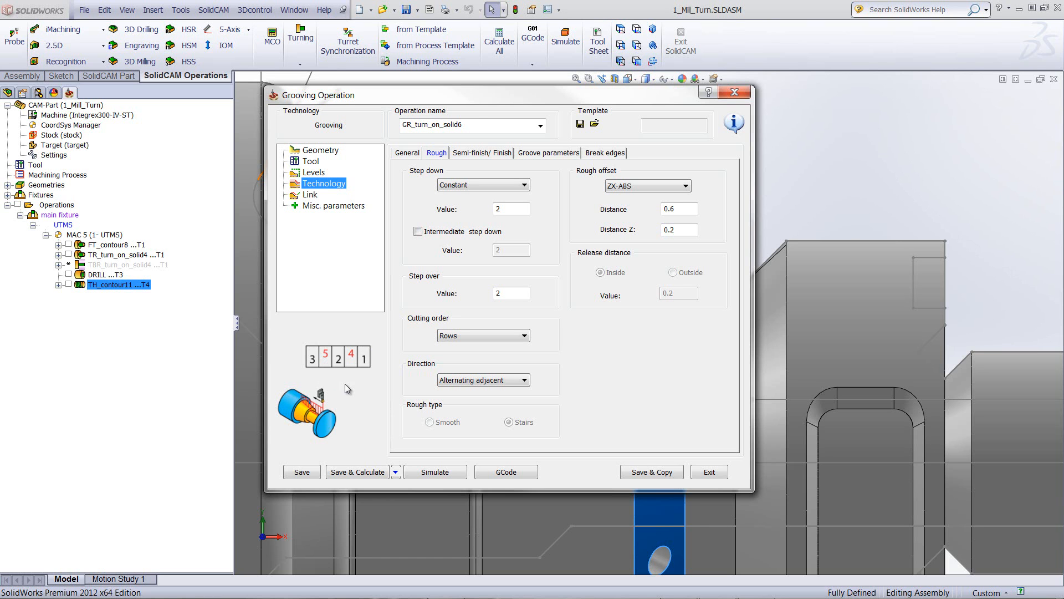
left_click(475, 381)
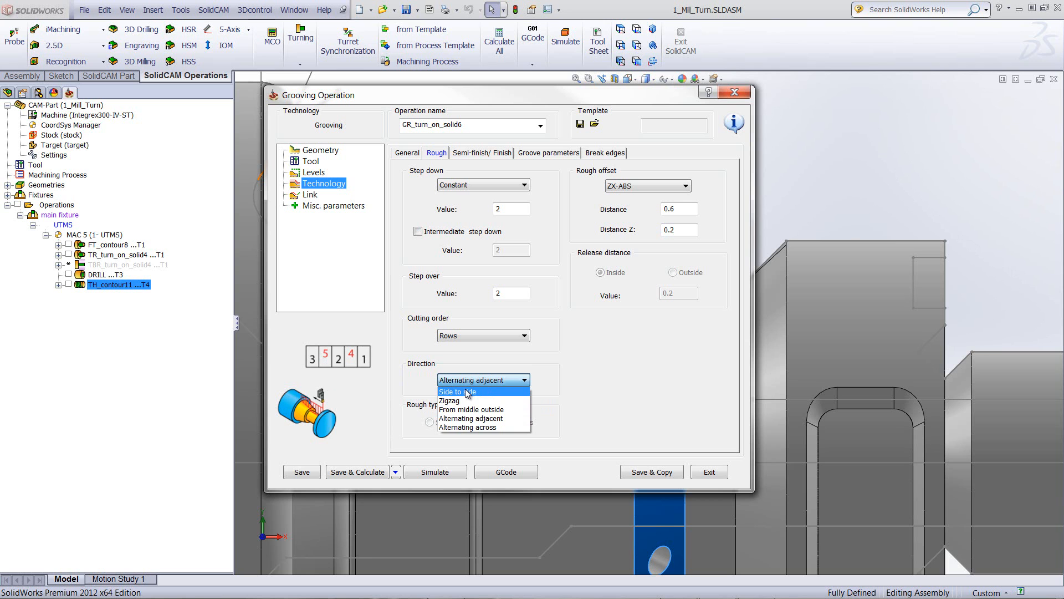
left_click(468, 392)
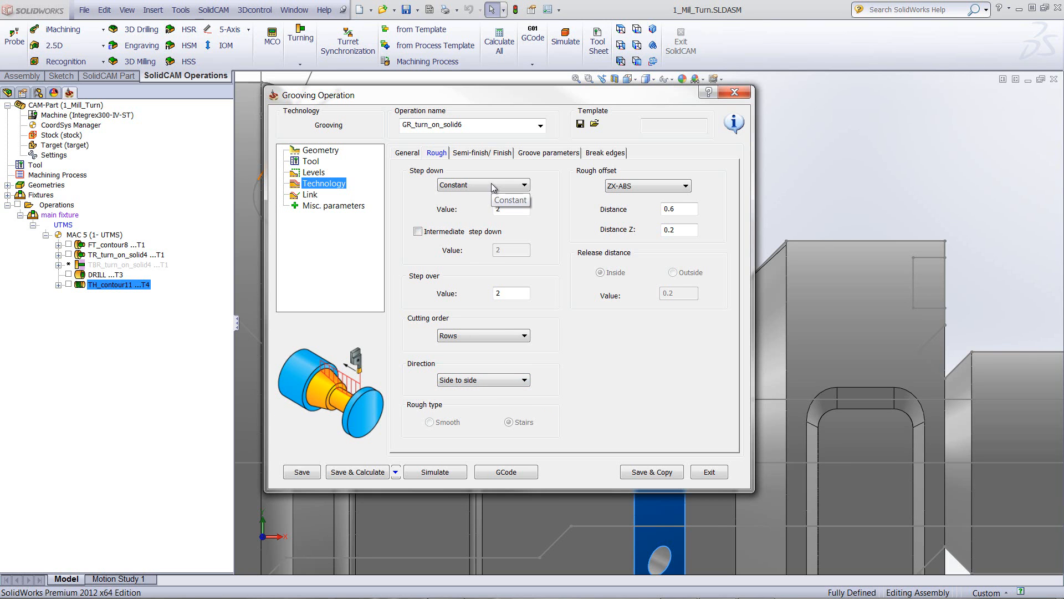
Set both the semi-finish and finish methods to Down only, and save and calculate the grooving operation
left_click(471, 153)
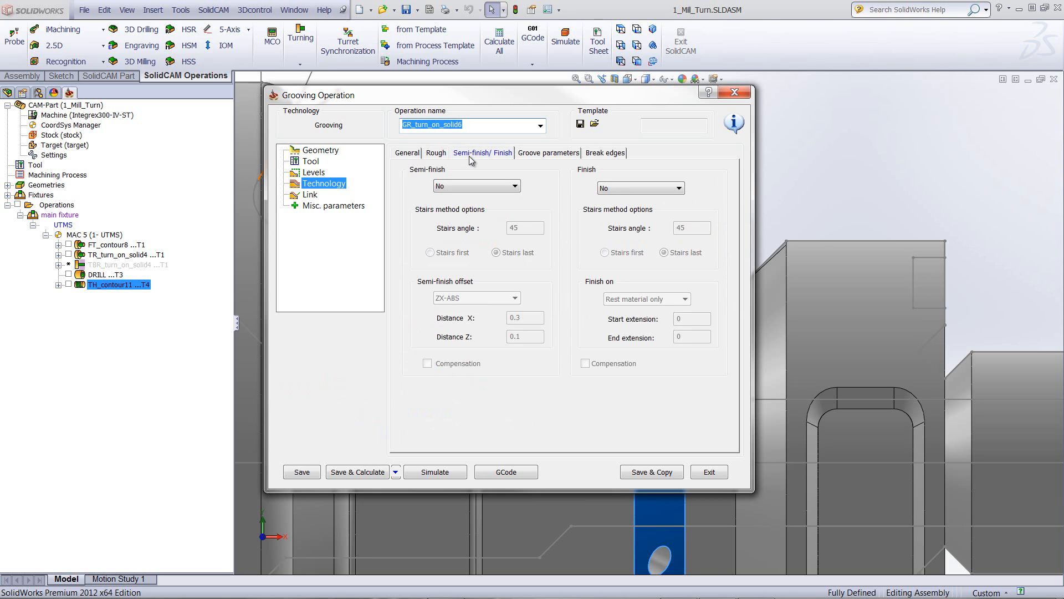
left_click(467, 188)
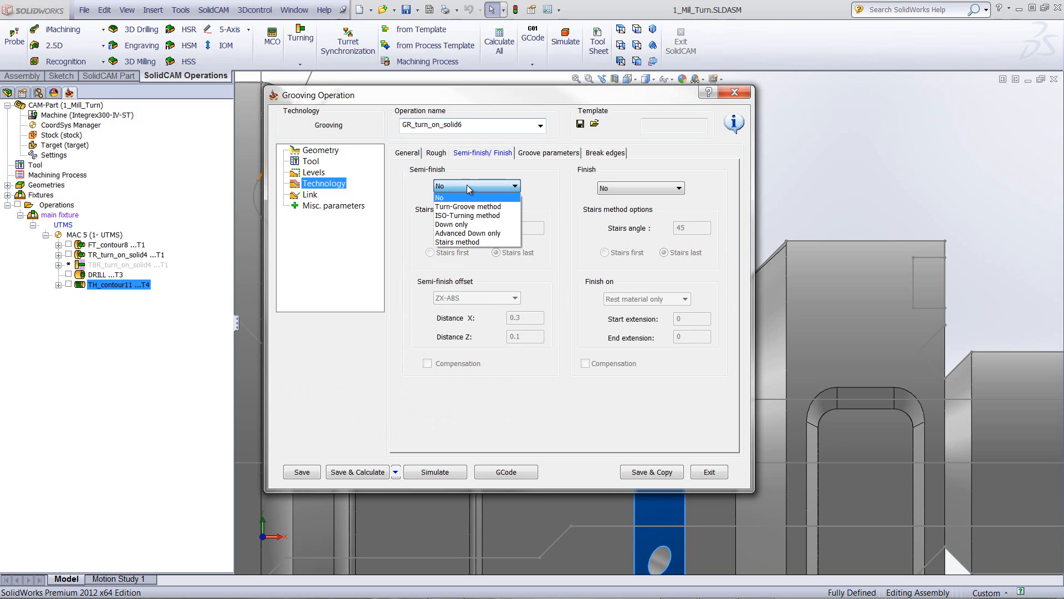
left_click(458, 224)
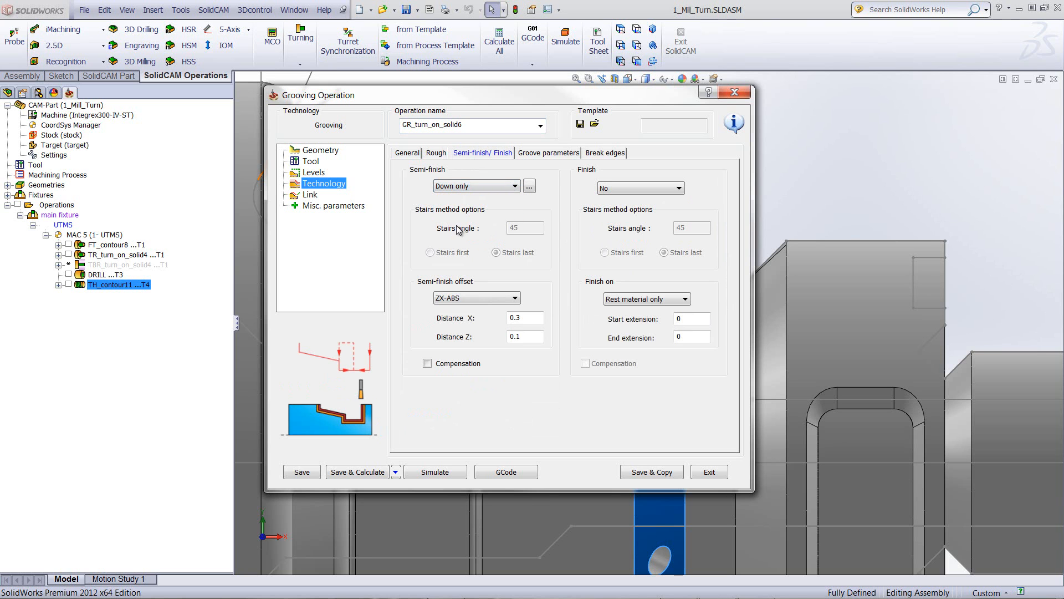
left_click(640, 189)
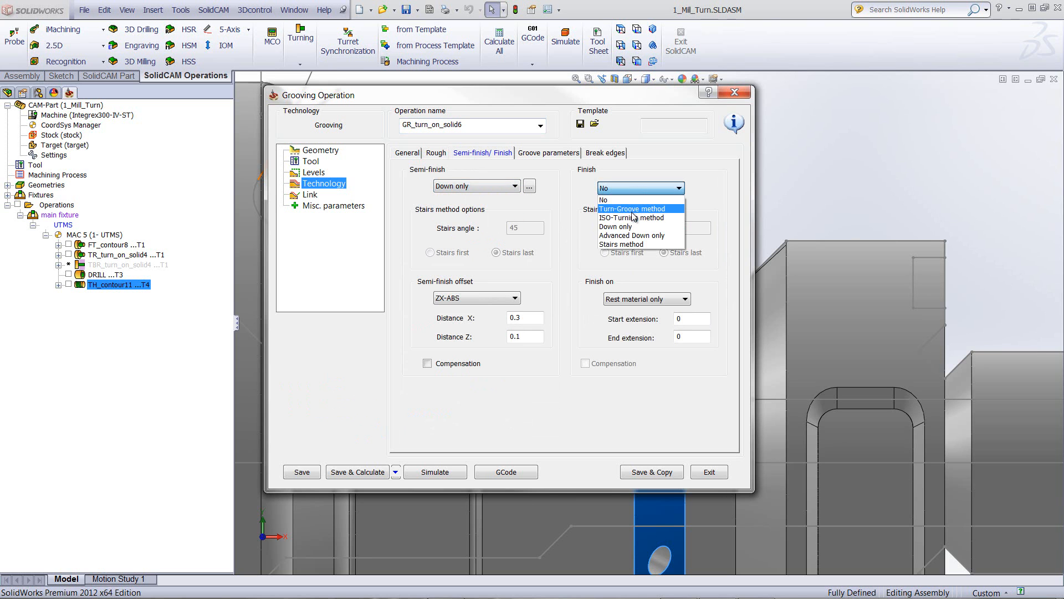
left_click(630, 227)
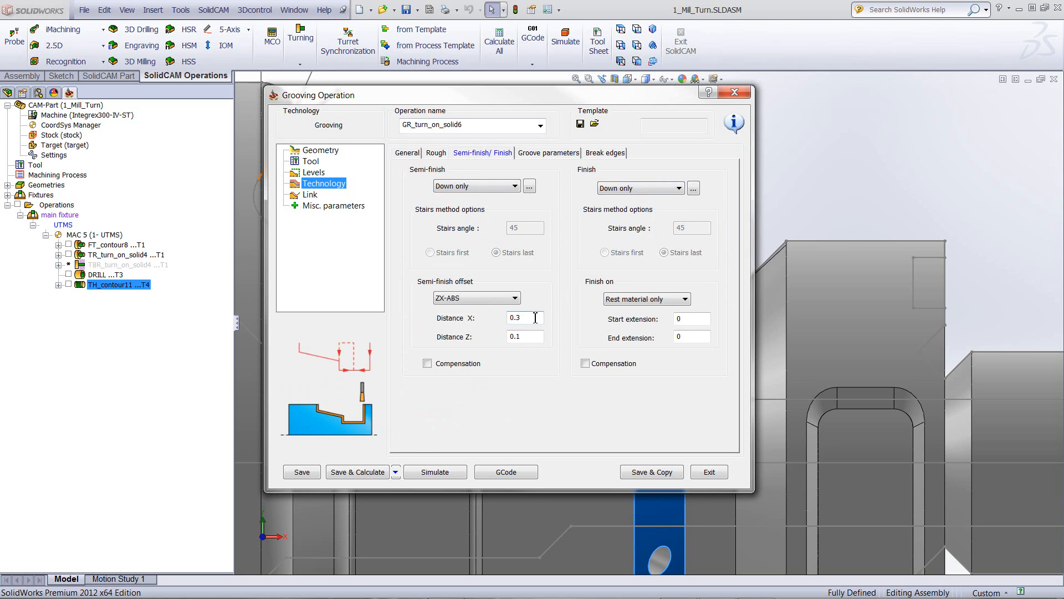
left_click(368, 473)
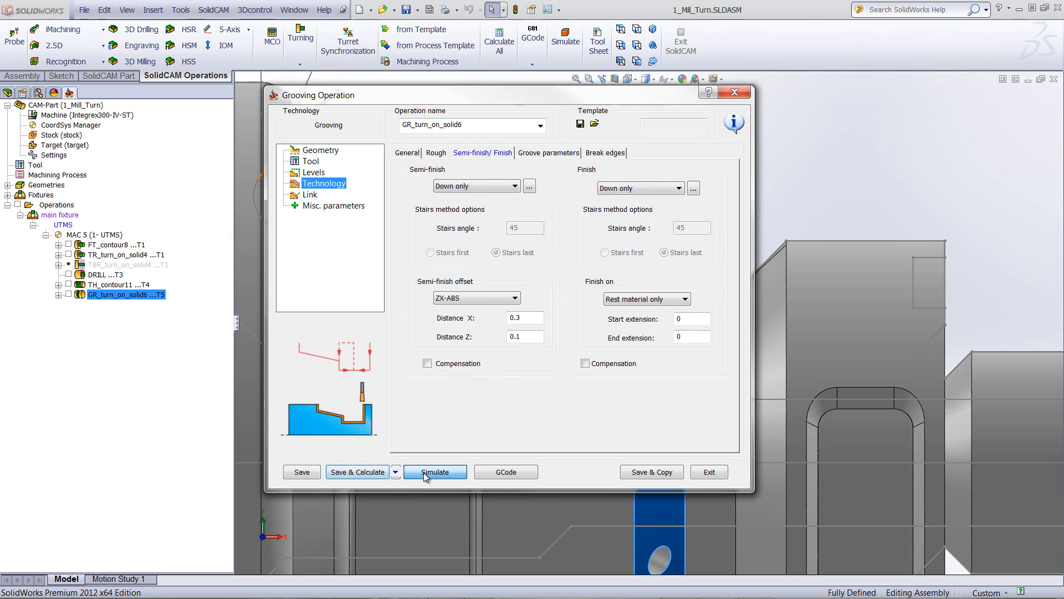
Simulate the grooving operation in the Turning simulation at reduced speed, viewing the V-shaped groove up close, and exit the simulation
left_click(425, 473)
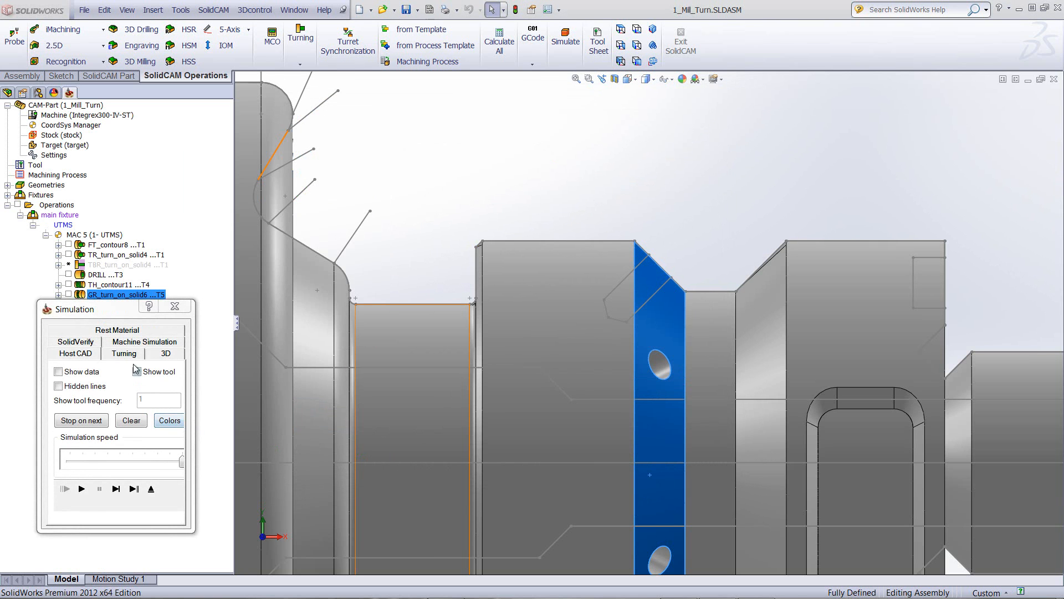
left_click(124, 354)
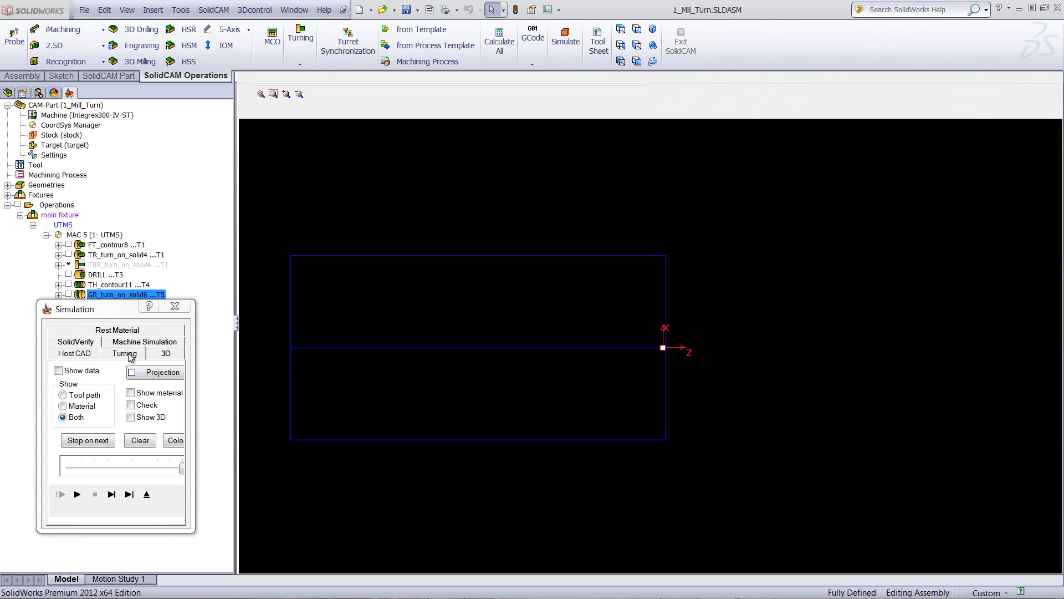
left_click(111, 494)
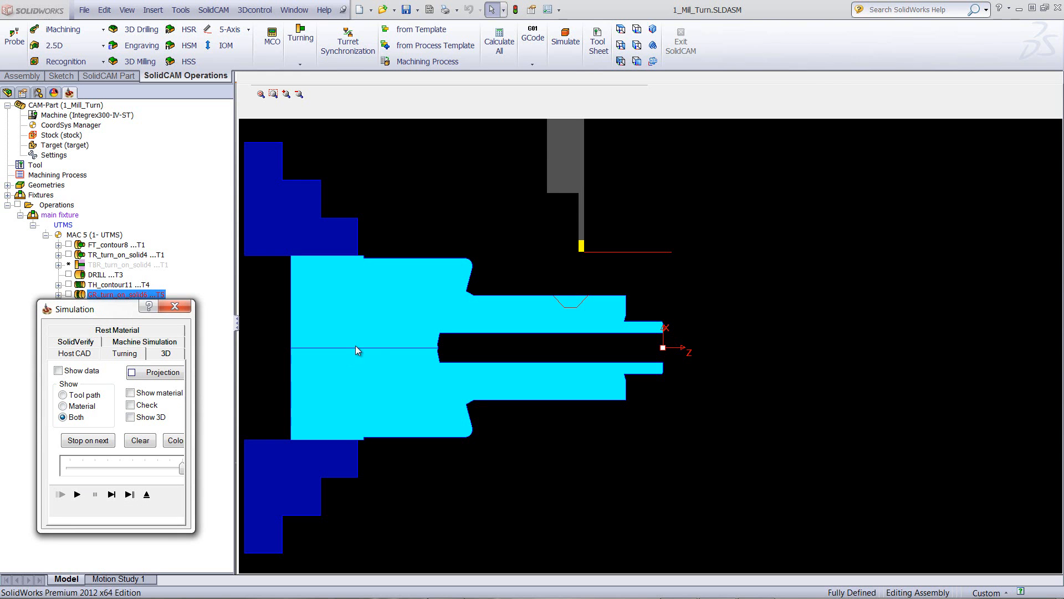
left_click(472, 296)
scroll(546, 308, "down", 2)
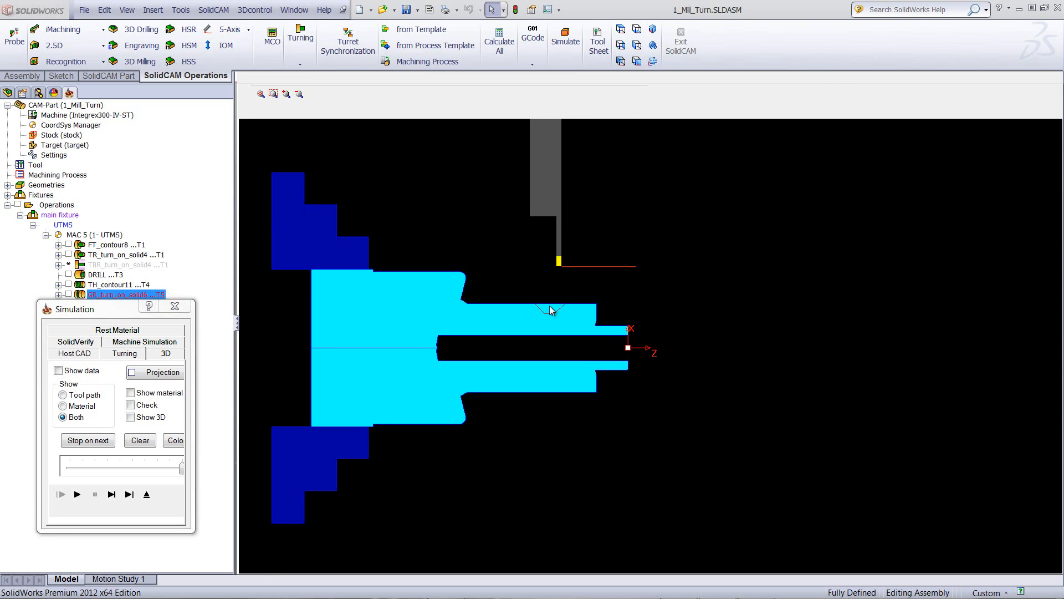
scroll(545, 311, "up", 3)
scroll(582, 294, "up", 3)
left_click_drag(181, 469, 108, 469)
left_click(78, 494)
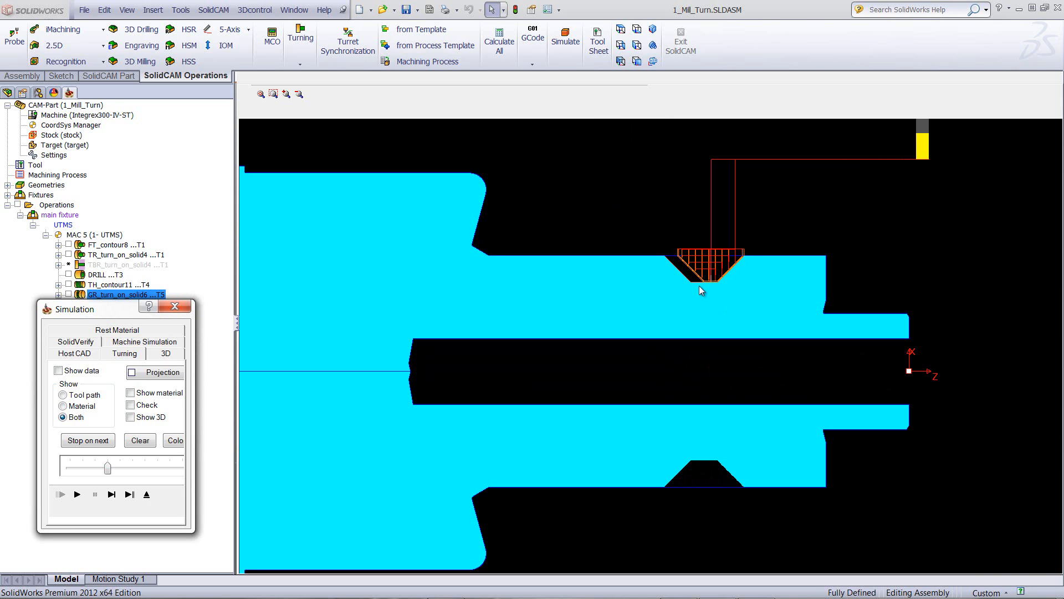
left_click(147, 494)
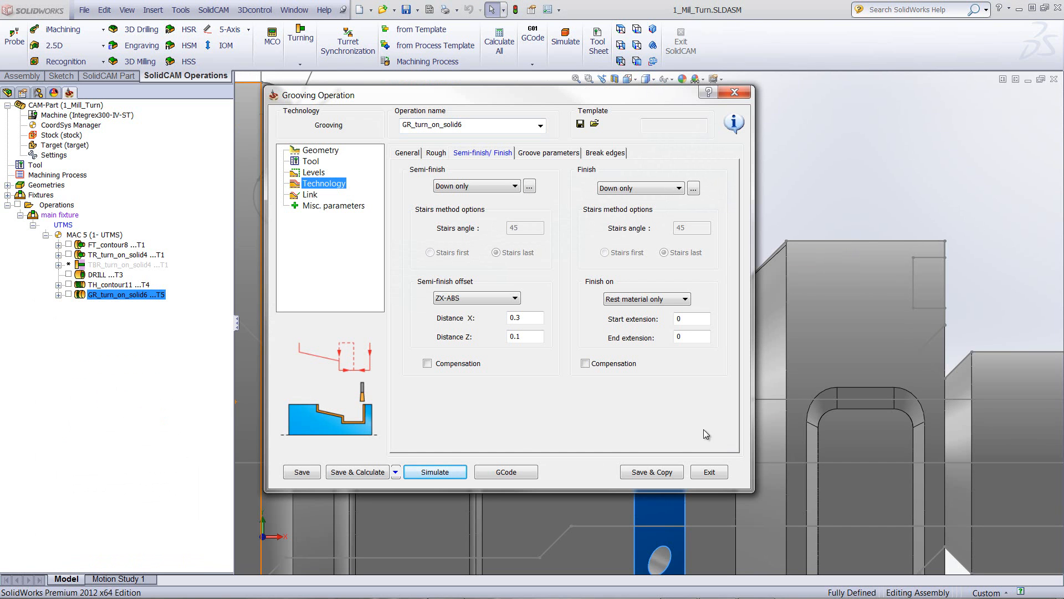
Save and copy the grooving operation, clear the copy's geometry name and switch its geometry type to Wireframe
left_click(656, 473)
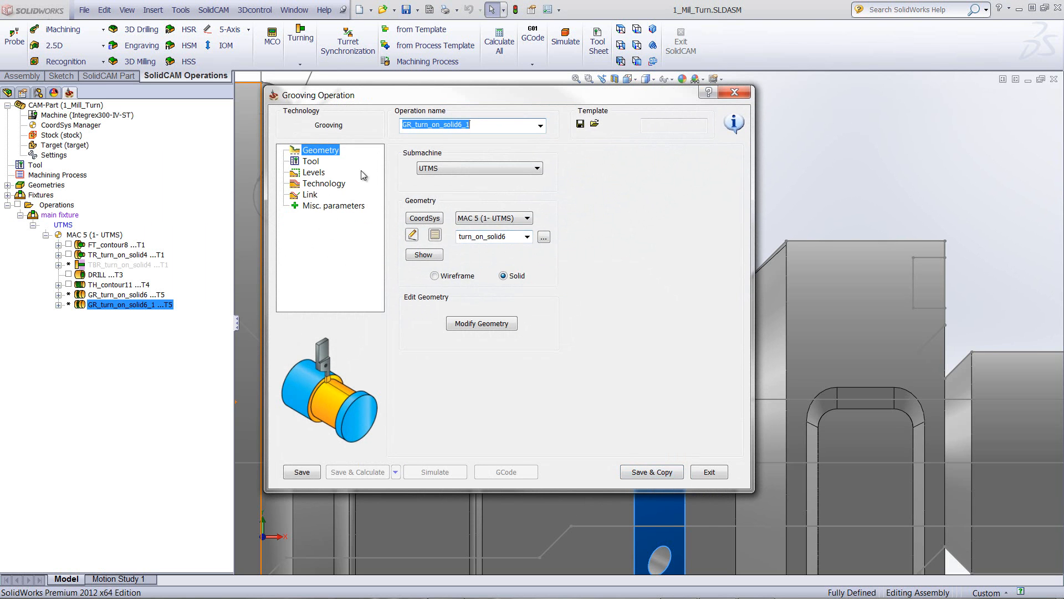
left_click(513, 235)
key("BackSpace")
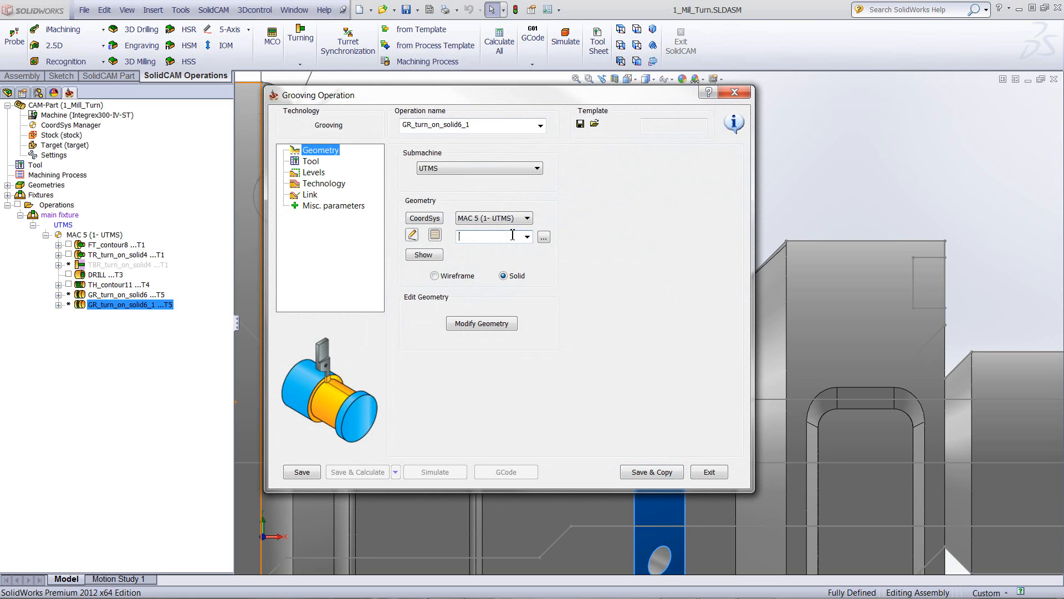
left_click(438, 276)
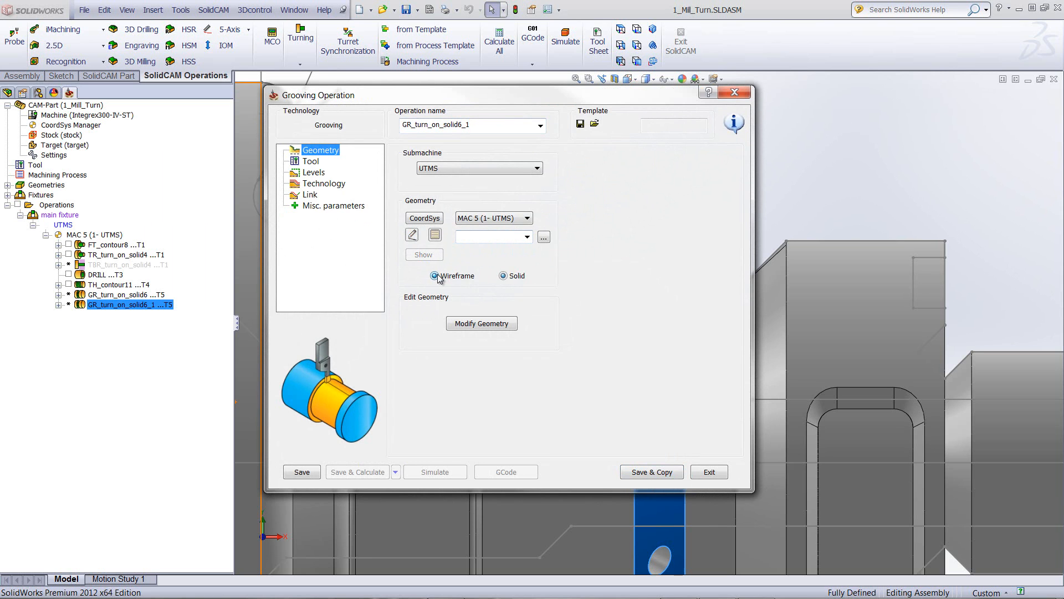
Start a new curve chain for the wide groove, picking its chamfer edge, side wall and first 1 mm corner arc
left_click(435, 236)
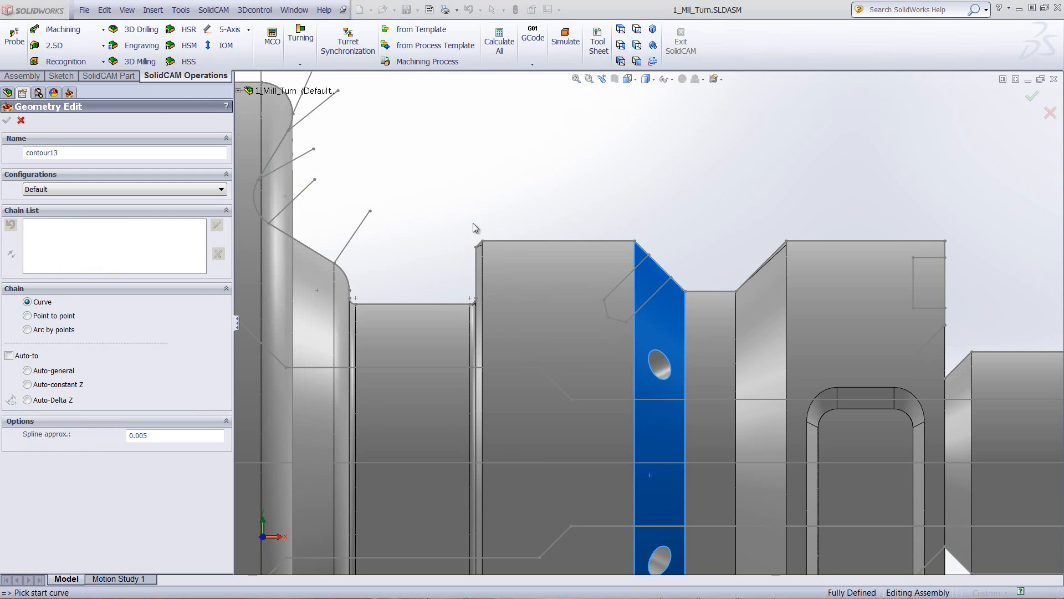
middle_click_drag(439, 155, 458, 182)
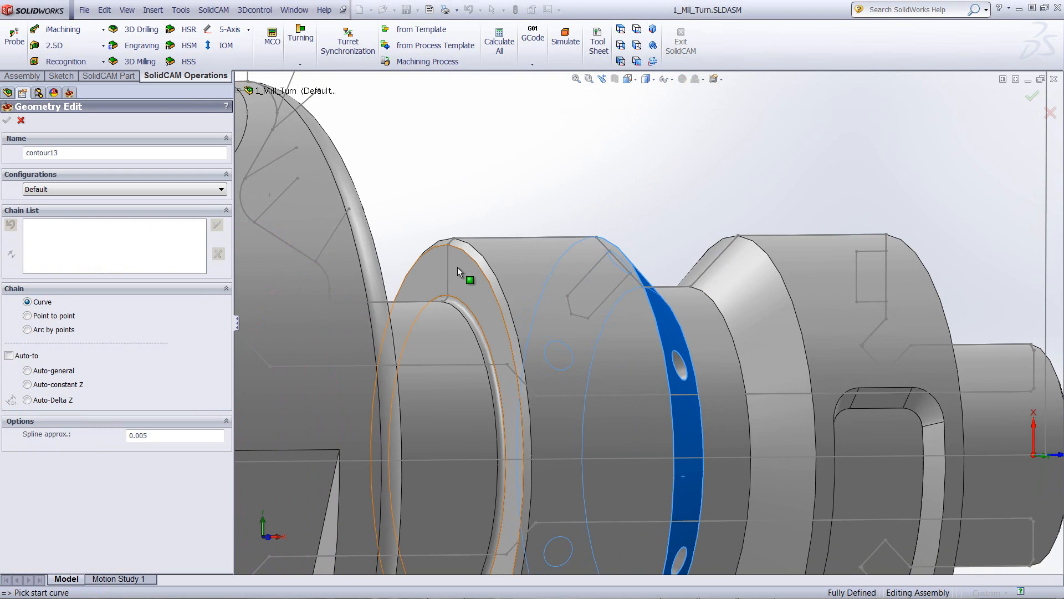
scroll(455, 247, "down", 3)
left_click(482, 316)
left_click(476, 331)
middle_click_drag(474, 331, 449, 384)
scroll(440, 378, "down", 6)
left_click(707, 326)
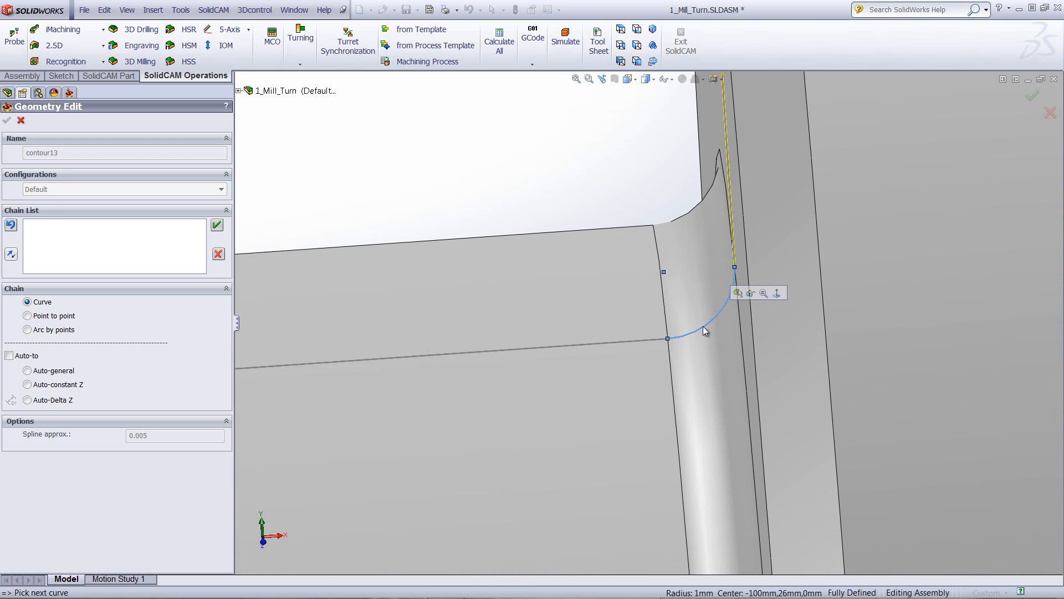
Complete the chain with the groove floor, second corner arc, short wall line and 5 mm arc, and accept the geometry
left_click(631, 343)
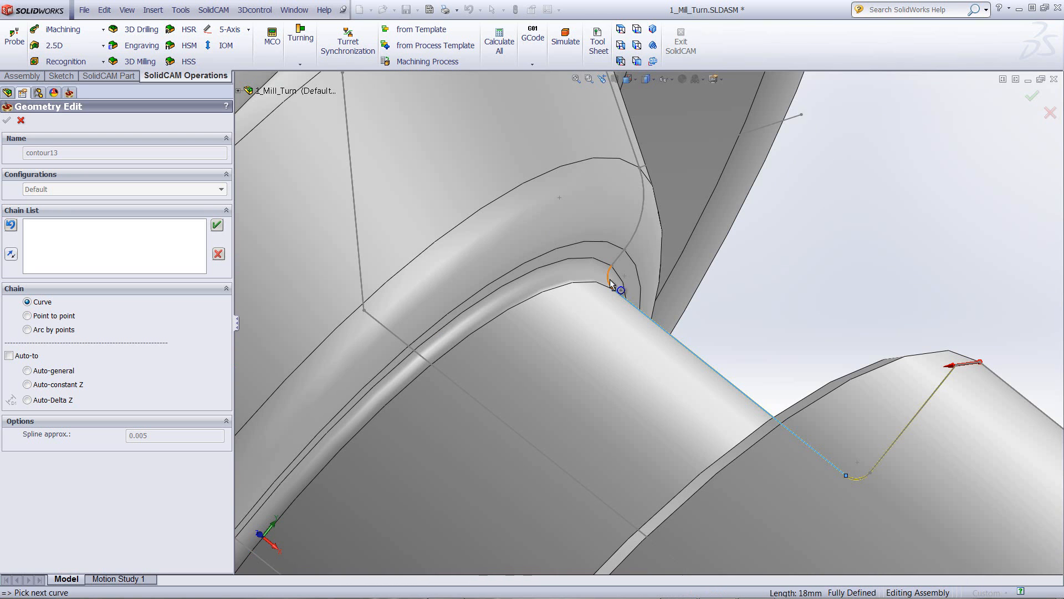
left_click(610, 278)
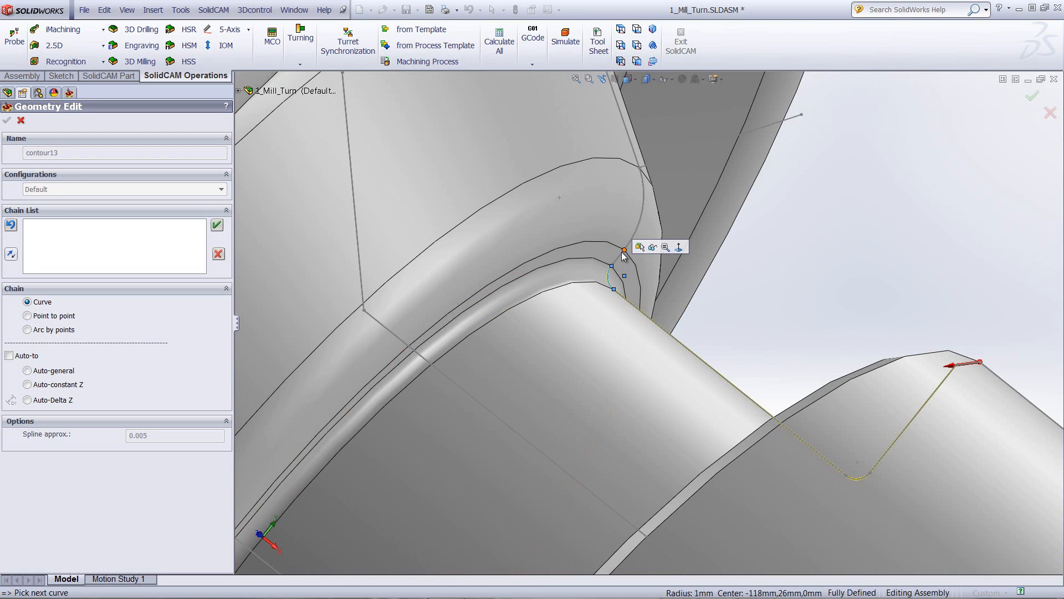
left_click(620, 259)
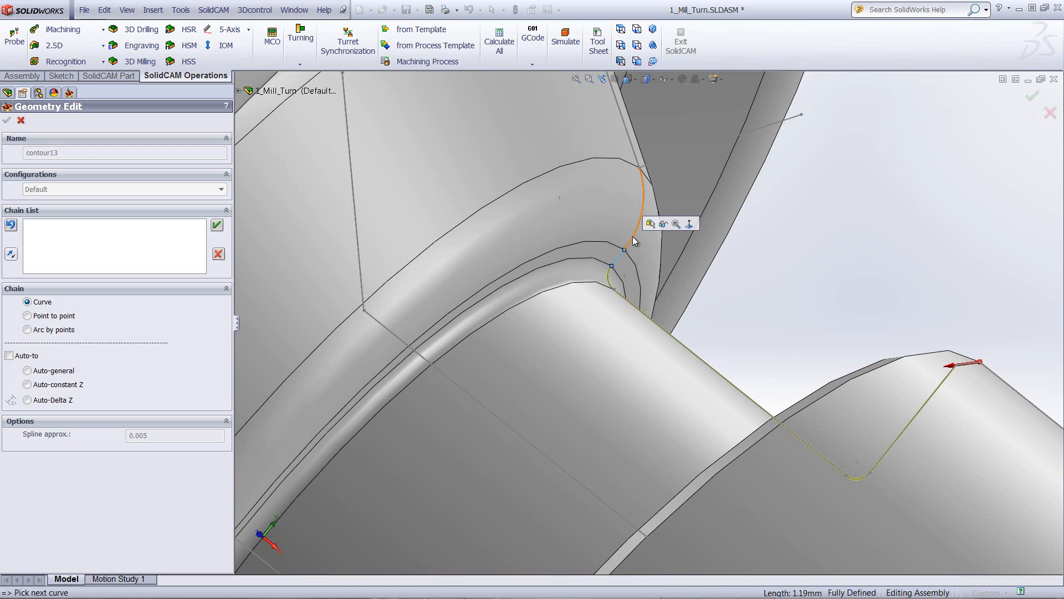
left_click(633, 233)
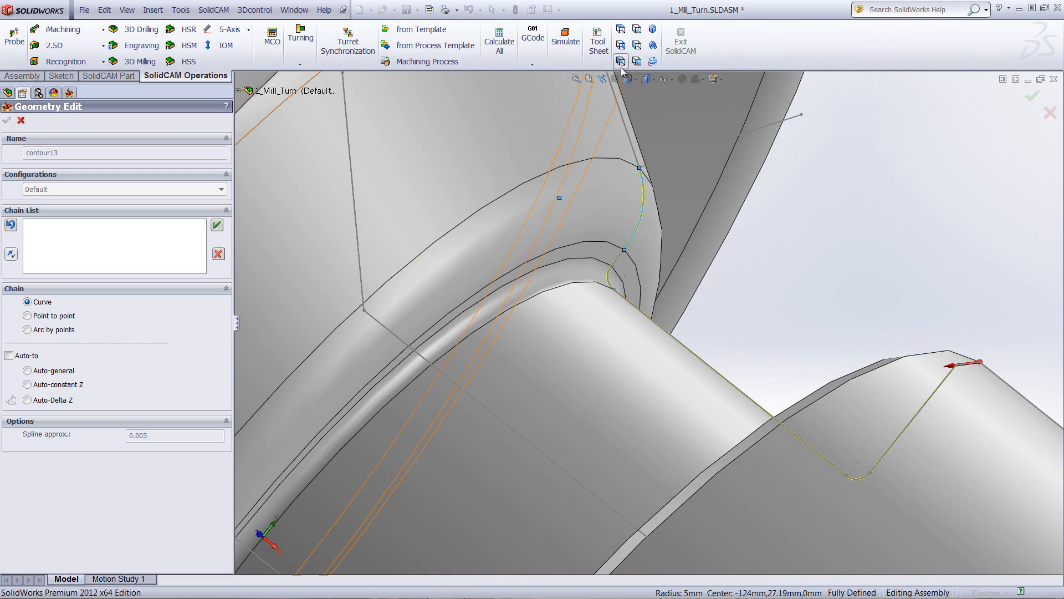
left_click(652, 61)
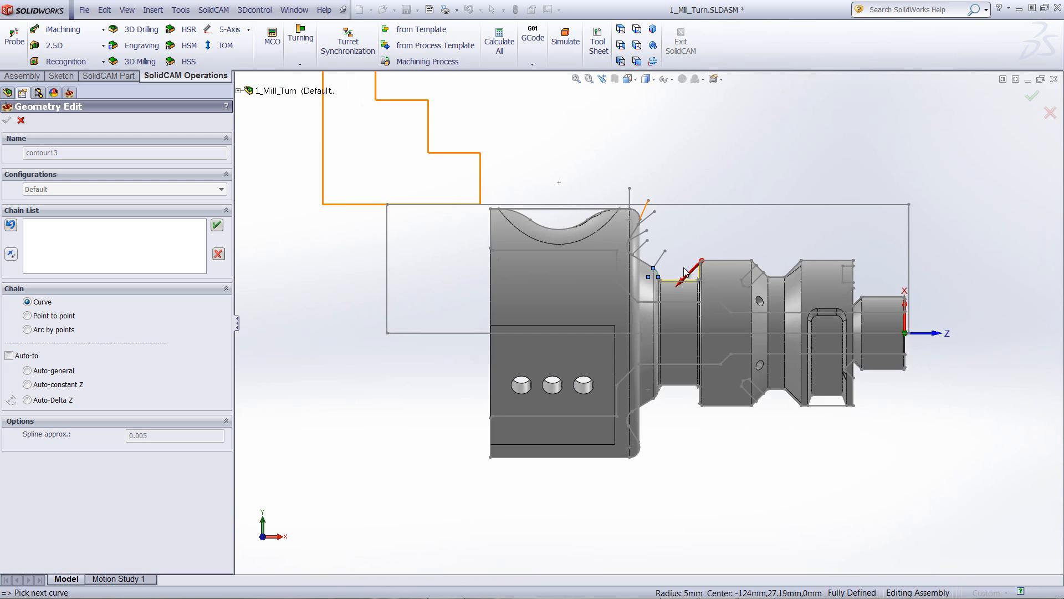
scroll(682, 277, "down", 5)
scroll(682, 280, "down", 5)
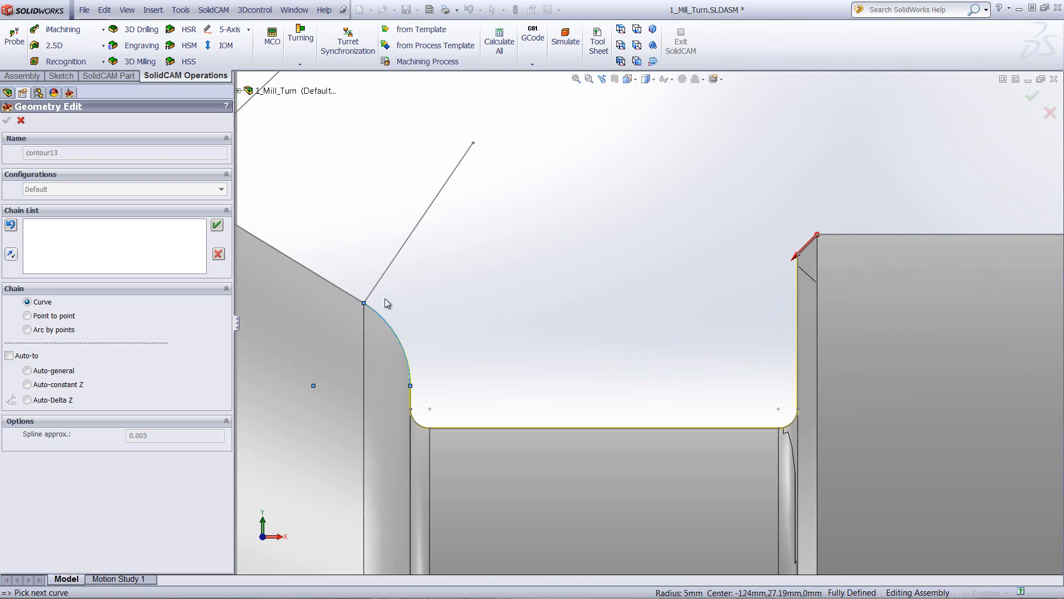
left_click(217, 225)
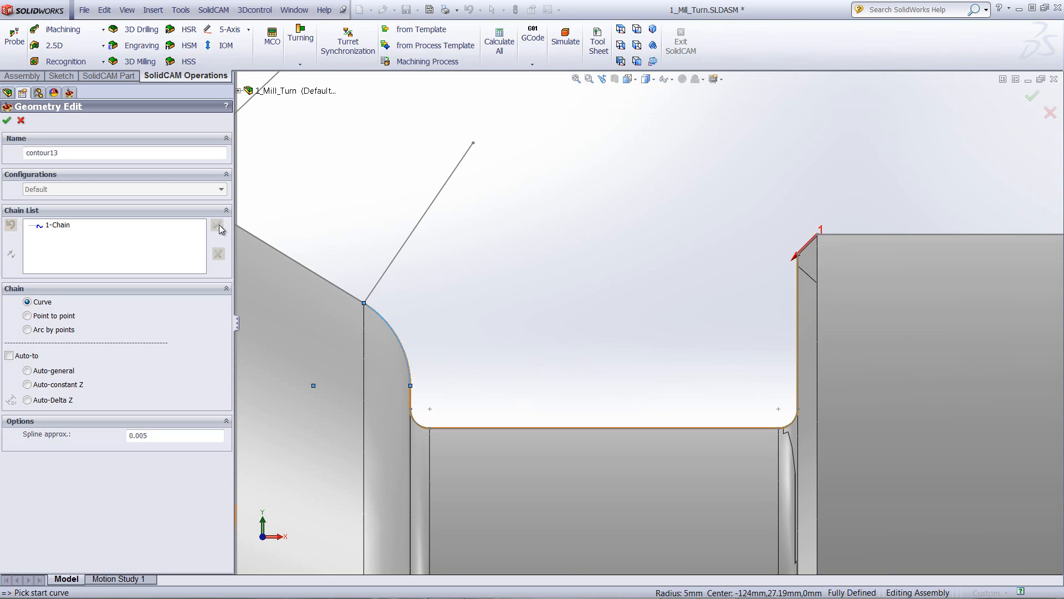
left_click(7, 120)
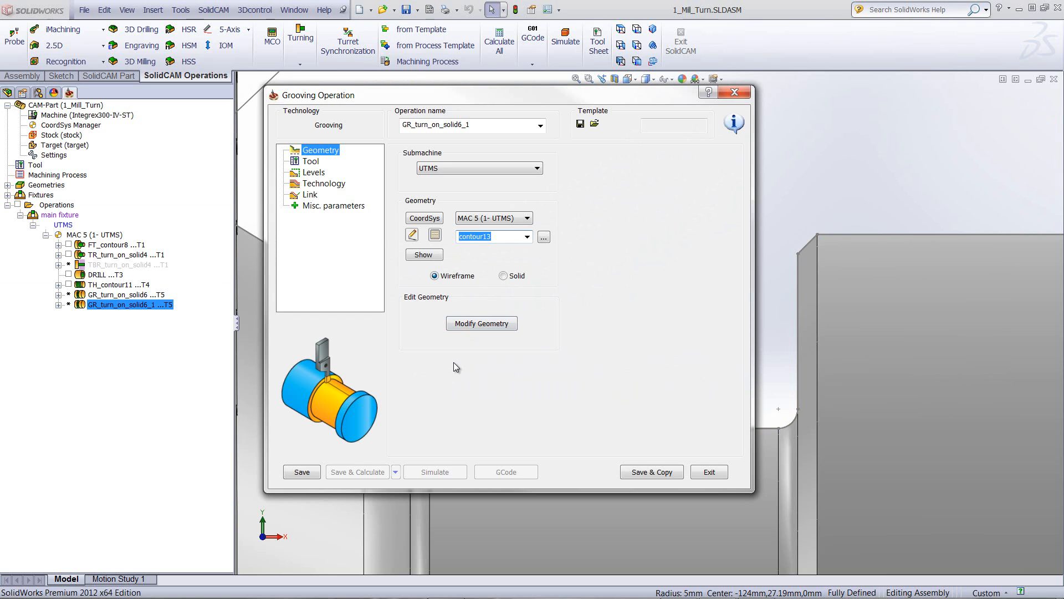
Modify the geometry with a linear end extension of distance 5 at an angle of 60
left_click(481, 326)
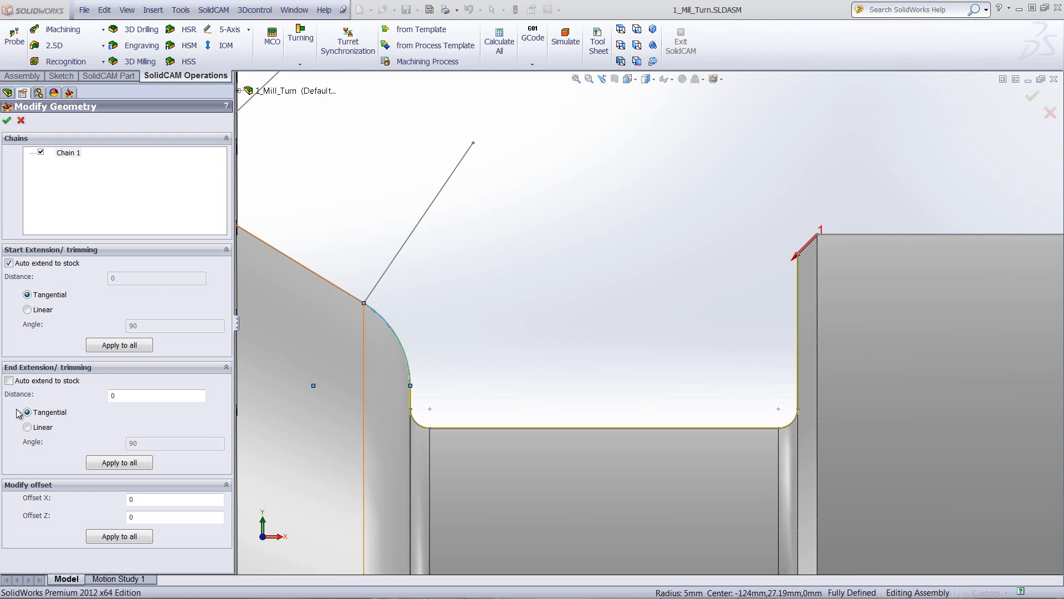
left_click(27, 427)
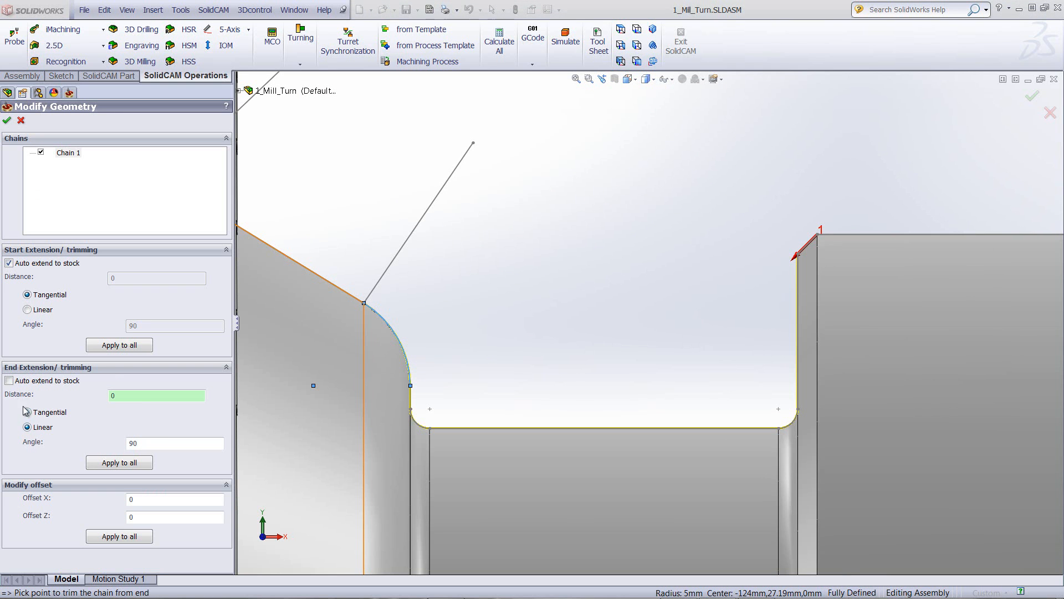
double_click(120, 397)
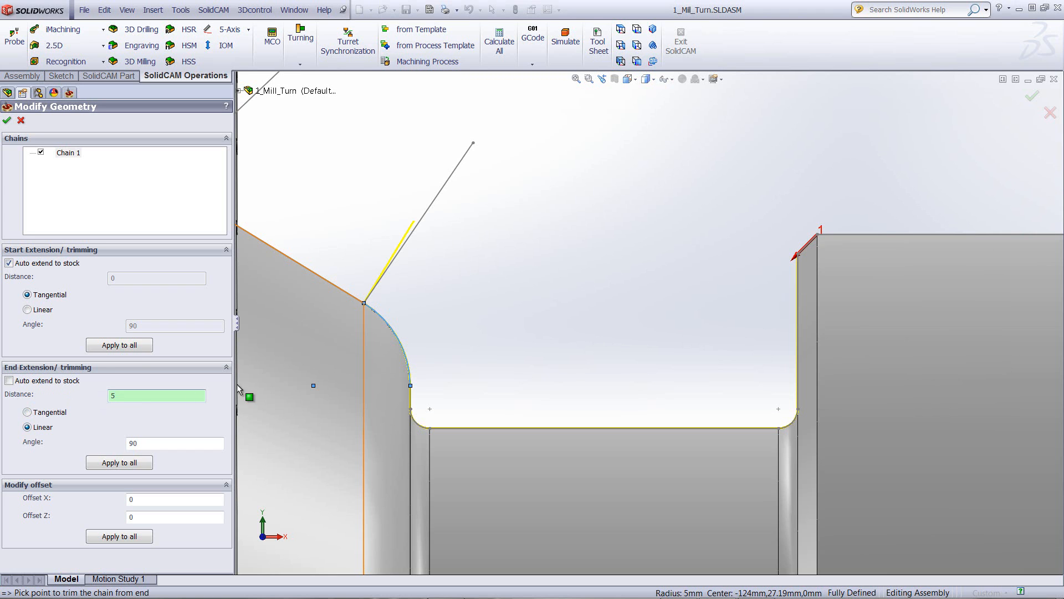
type("5")
left_click(160, 443)
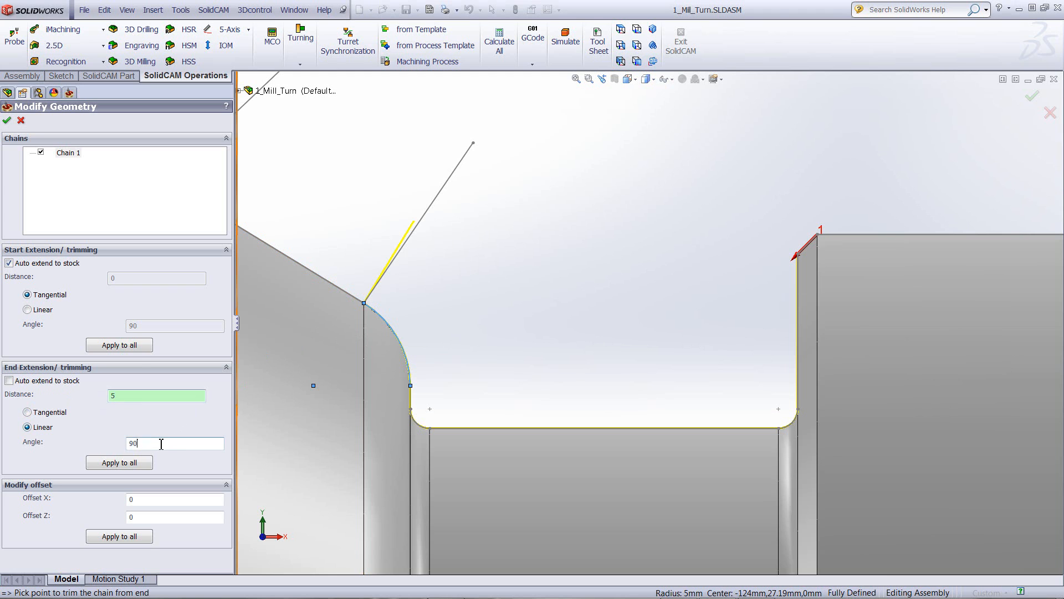
left_click_drag(159, 444, 111, 445)
type("60")
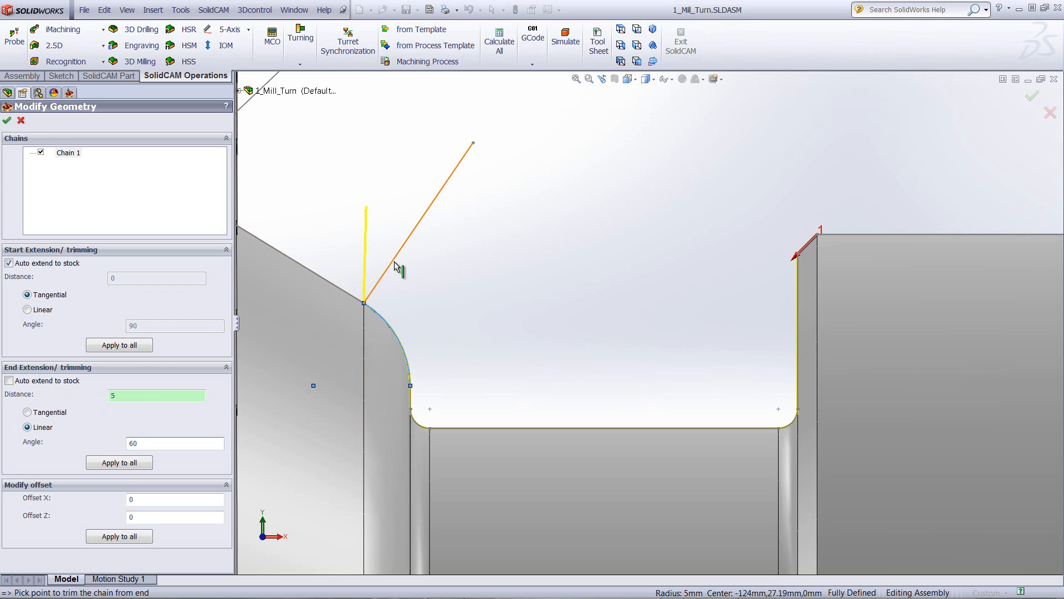
left_click(7, 121)
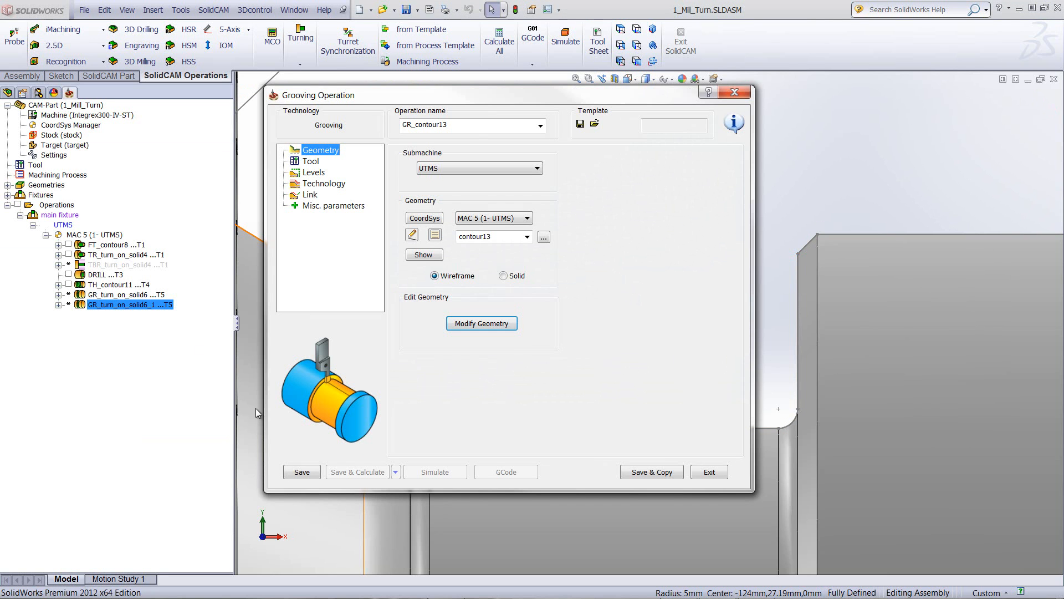
Save and close the copied grooving operation, and calculate both grooving operations together
left_click(302, 471)
left_click(710, 472)
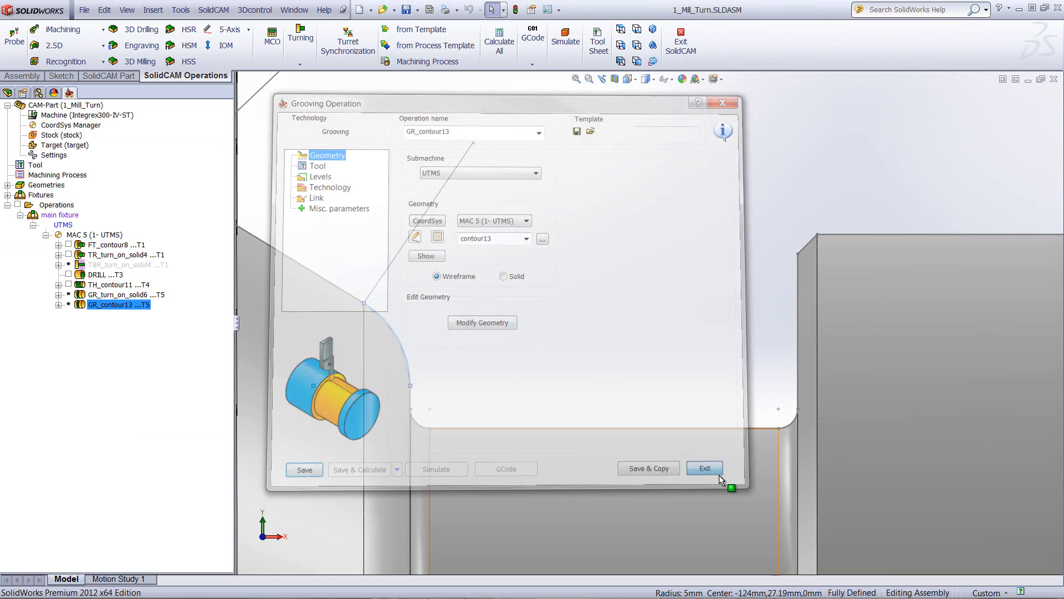
left_click(122, 297, "ctrl")
right_click(123, 297)
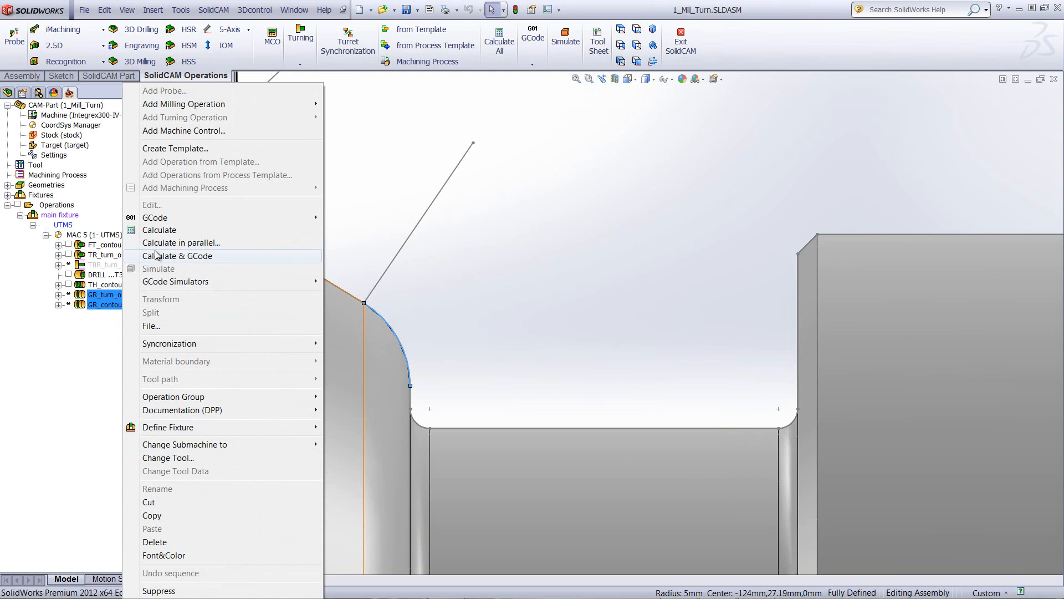
left_click(155, 230)
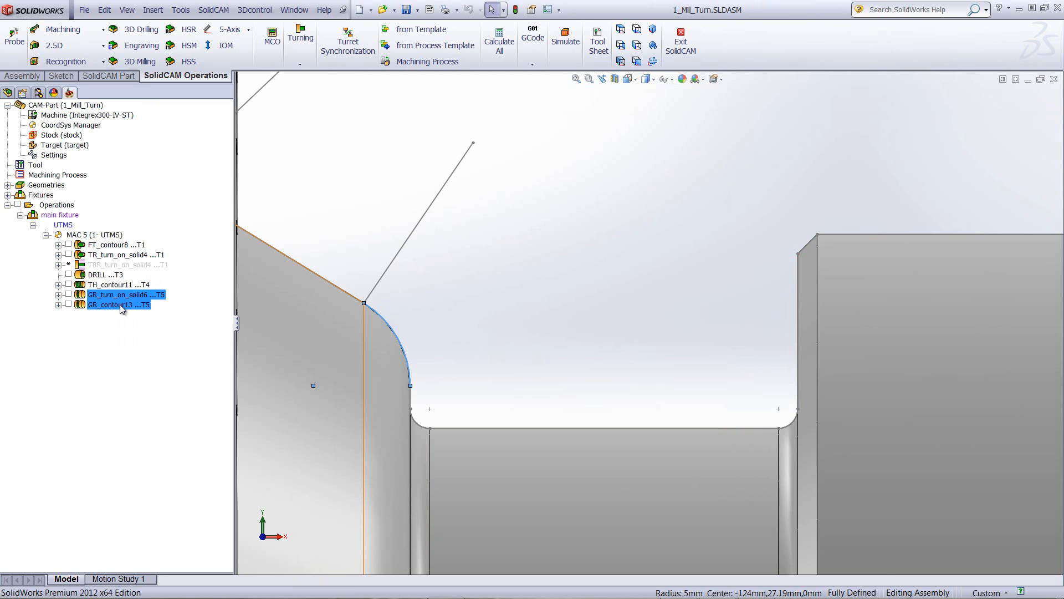
Simulate the GR_contour13 operation in the Turning simulation at reduced speed, viewing the wide groove up close
left_click(120, 304)
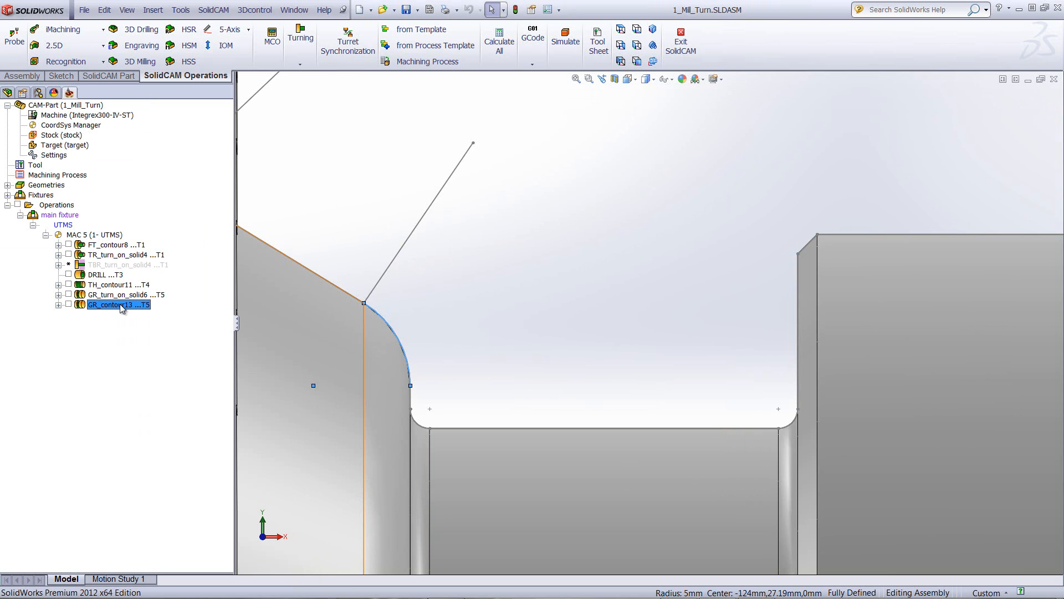
right_click(122, 308)
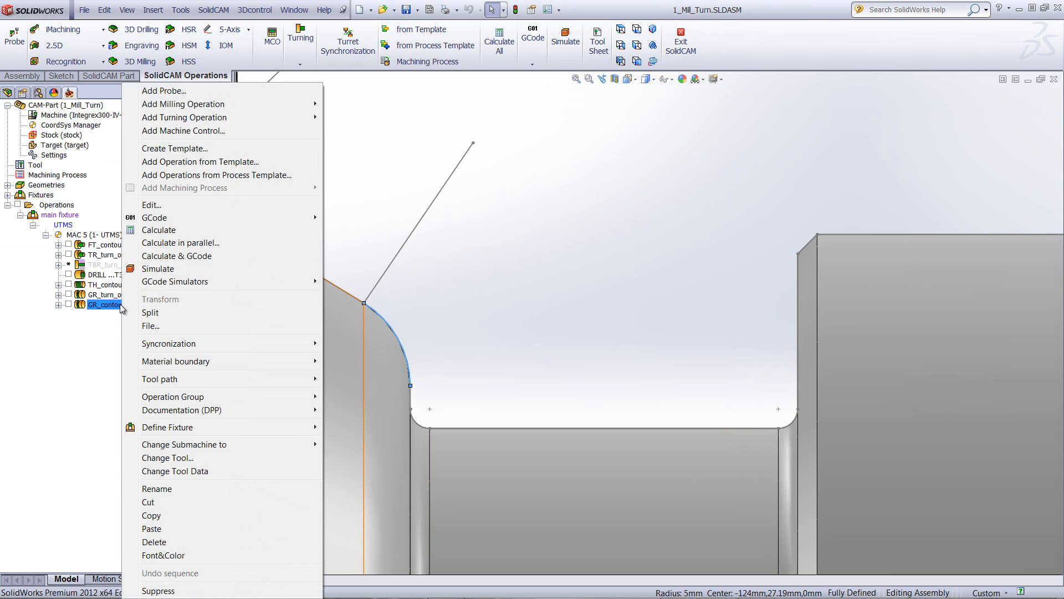
left_click(158, 268)
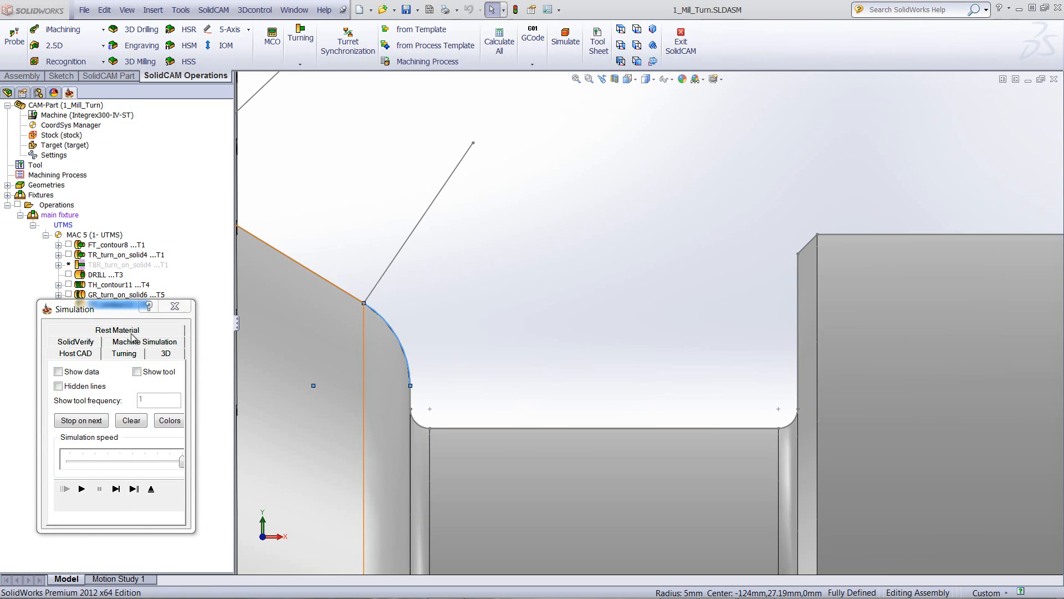
left_click(124, 354)
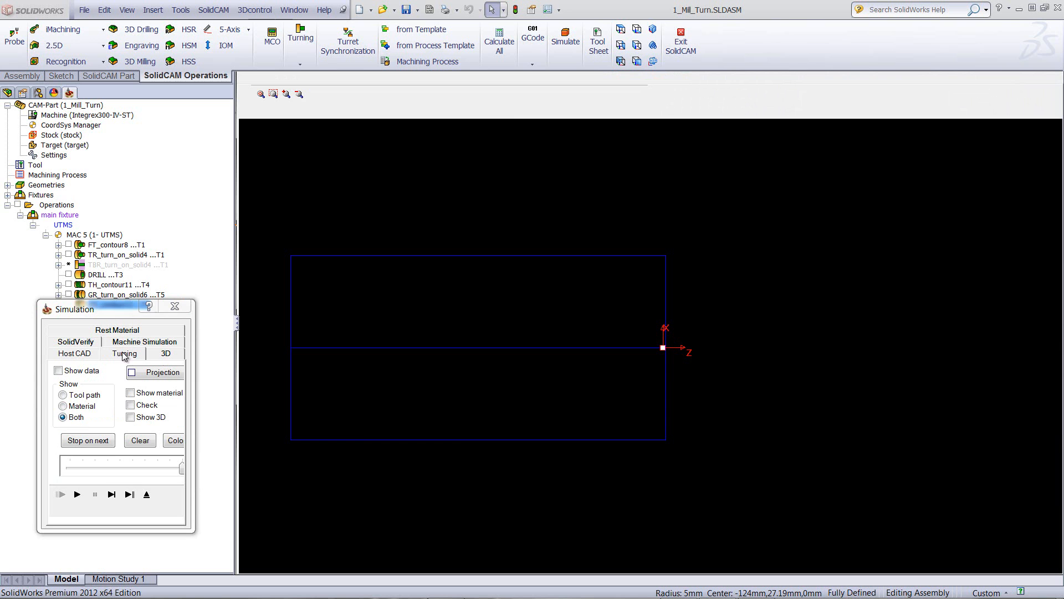
left_click(111, 493)
scroll(448, 298, "up", 5)
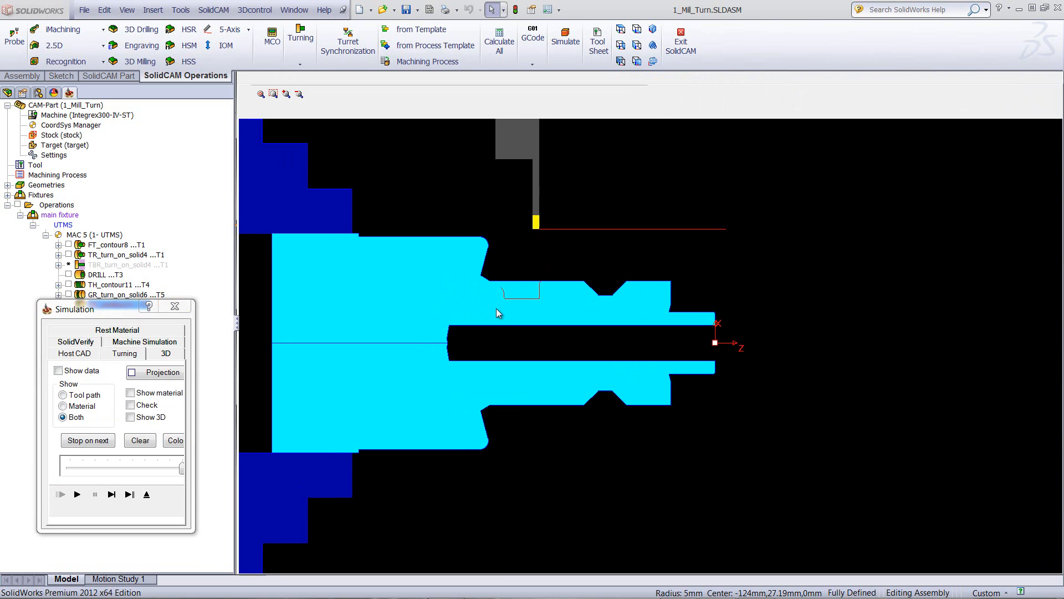
scroll(625, 222, "up", 1)
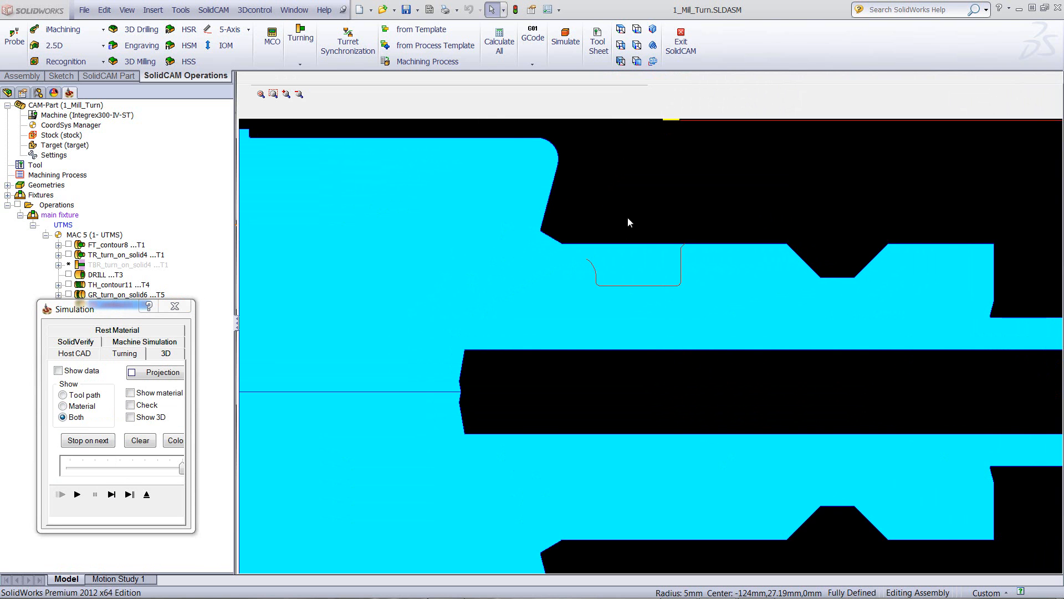
left_click_drag(181, 468, 83, 475)
left_click(78, 494)
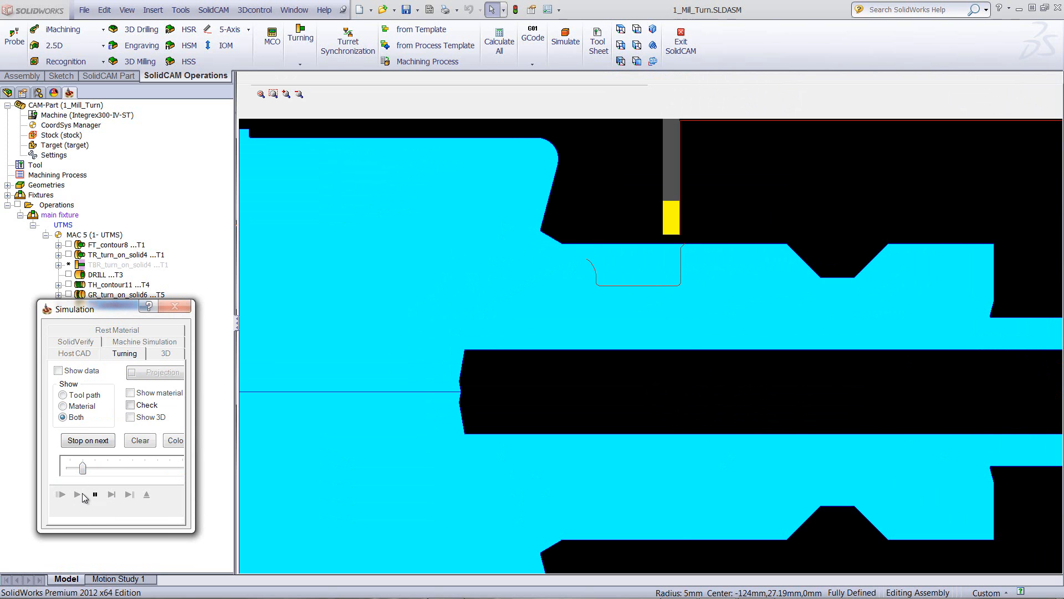